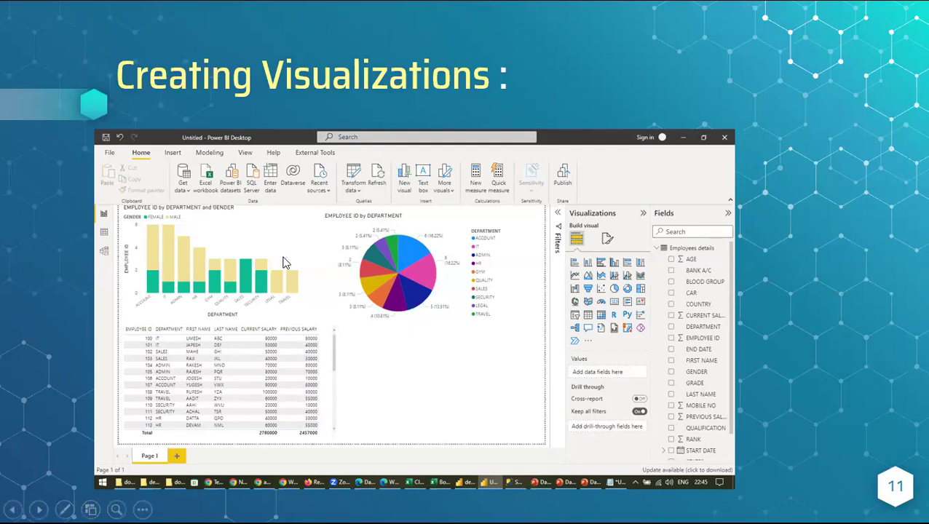
Step: Switch to Power BI Desktop and load the Employees details sheet from the Excel workbook "Excel Employees details Tab - Copy"
key("Escape")
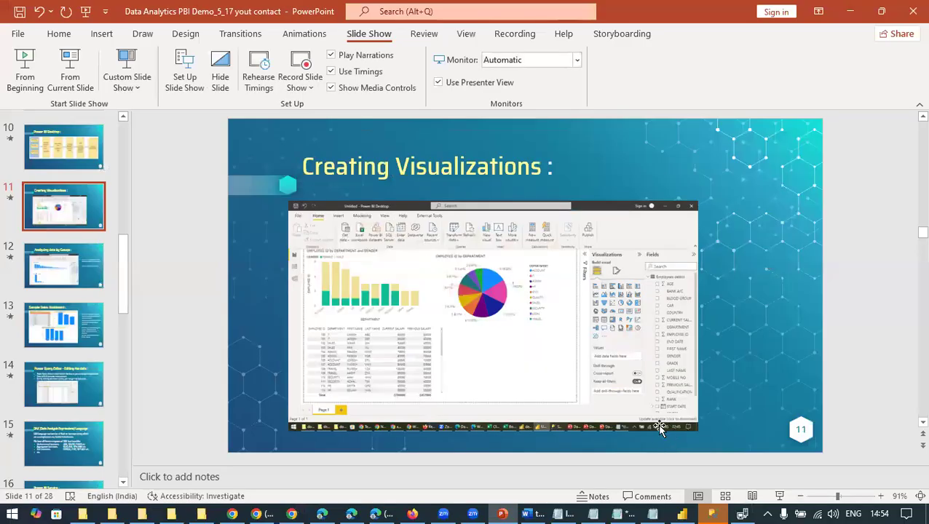
left_click(682, 512)
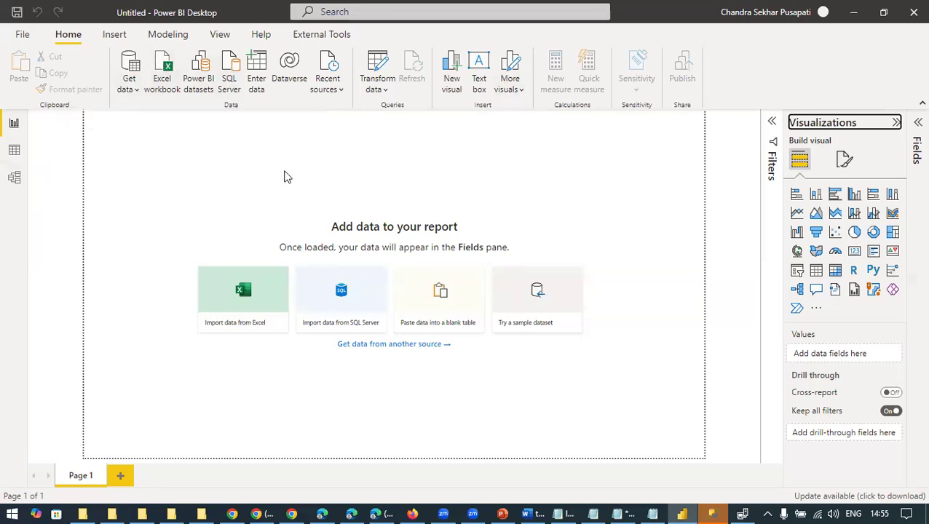
left_click(164, 67)
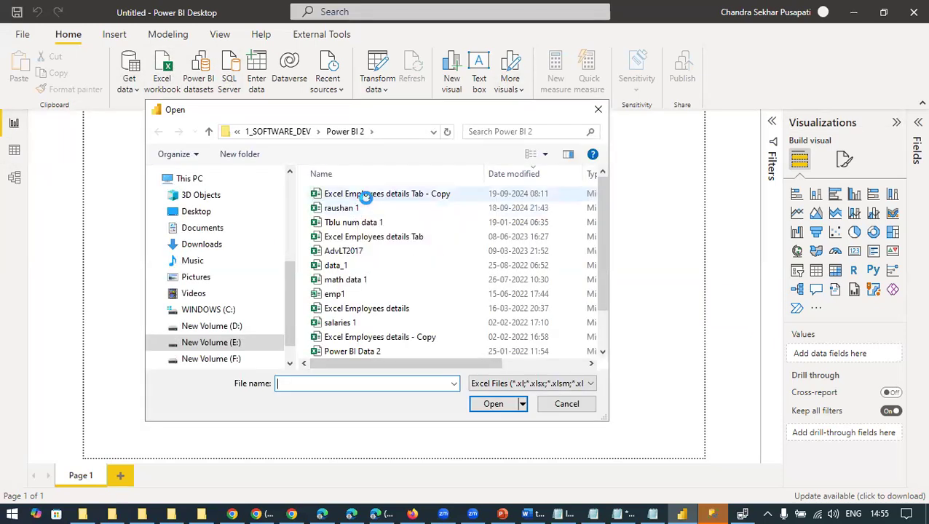
left_click(367, 195)
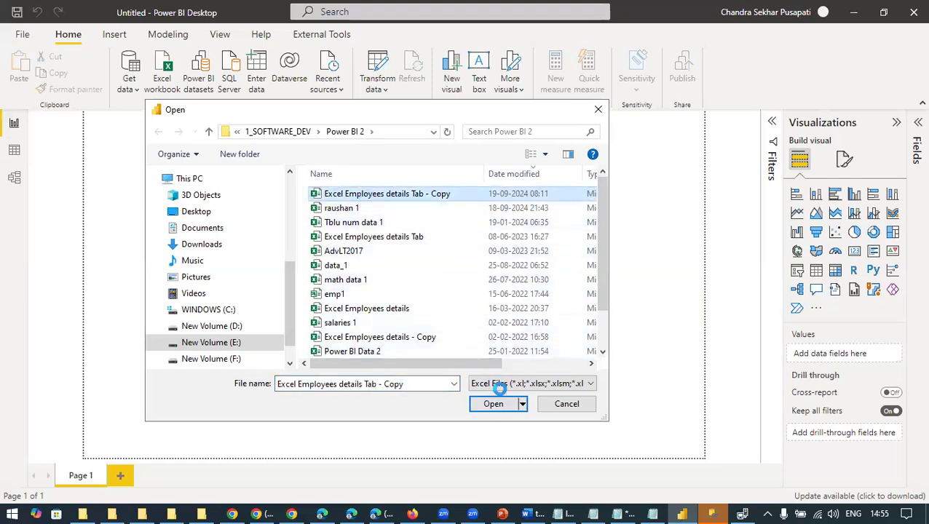
left_click(493, 404)
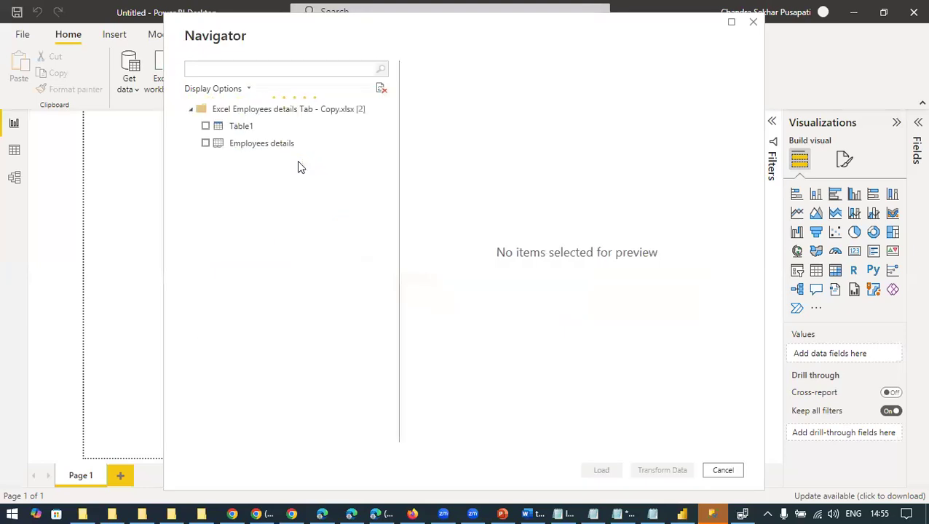
left_click(206, 144)
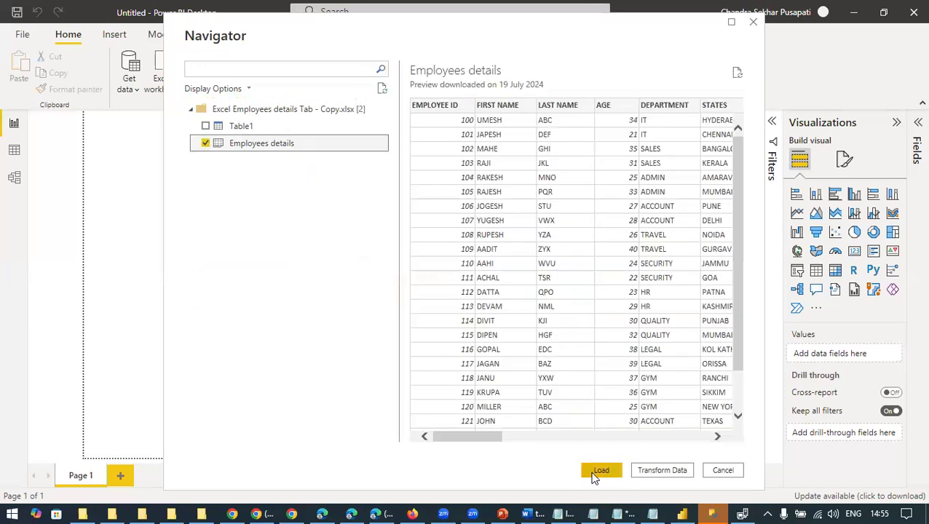
left_click(595, 472)
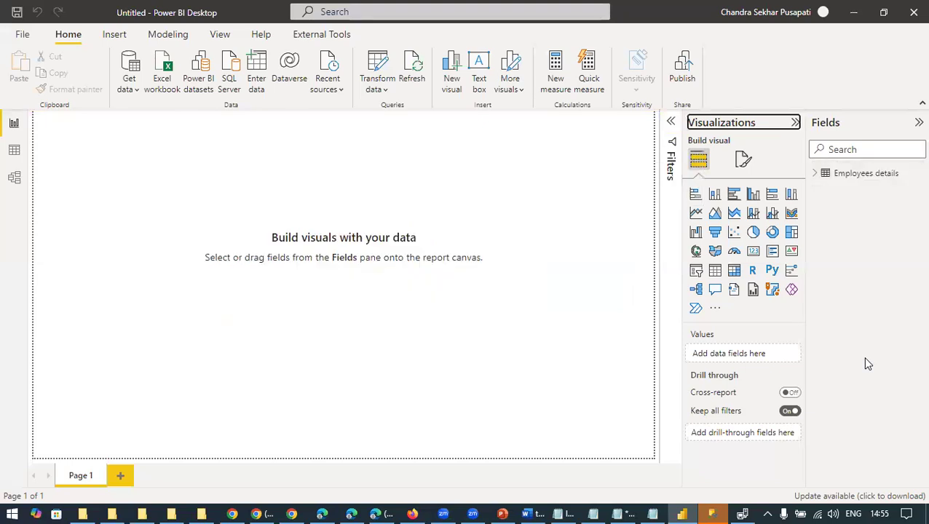
Step: Review the fields and rows of the Employees details table in Data view, and return to Report view
left_click(815, 175)
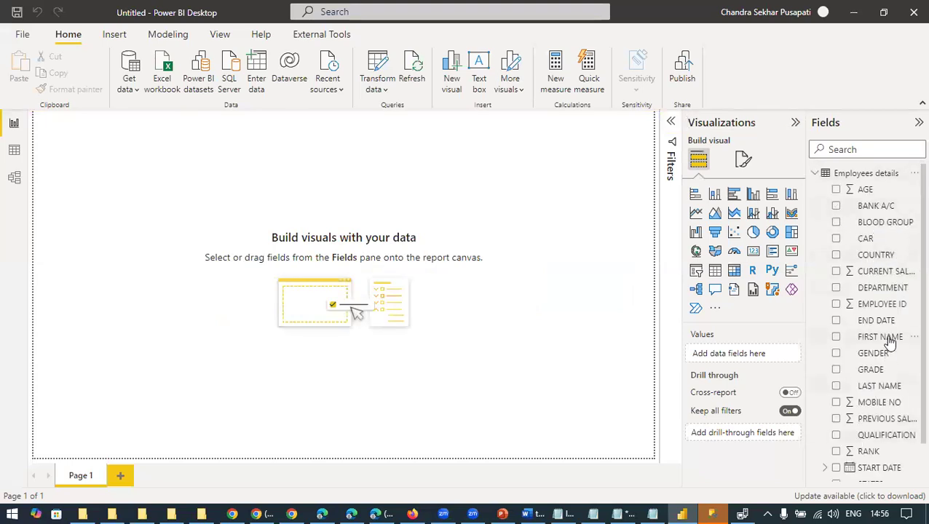
left_click(14, 151)
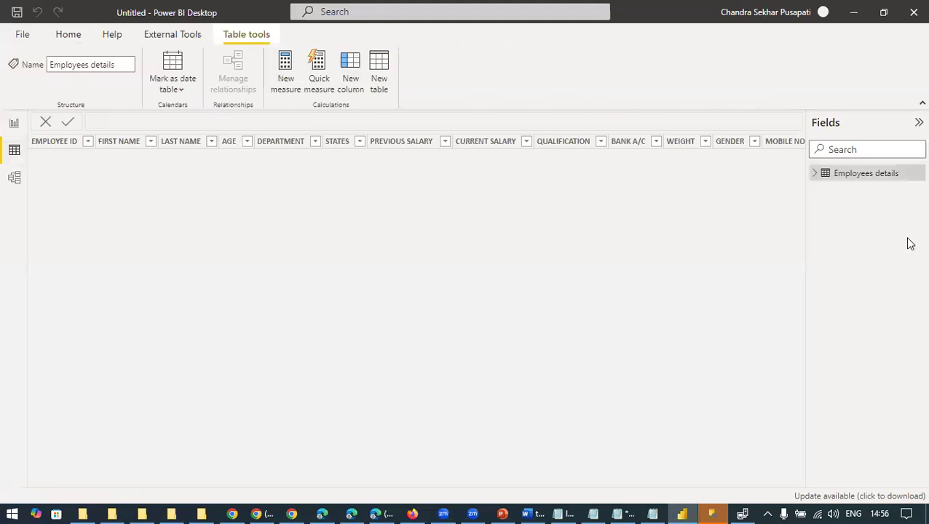
left_click(815, 174)
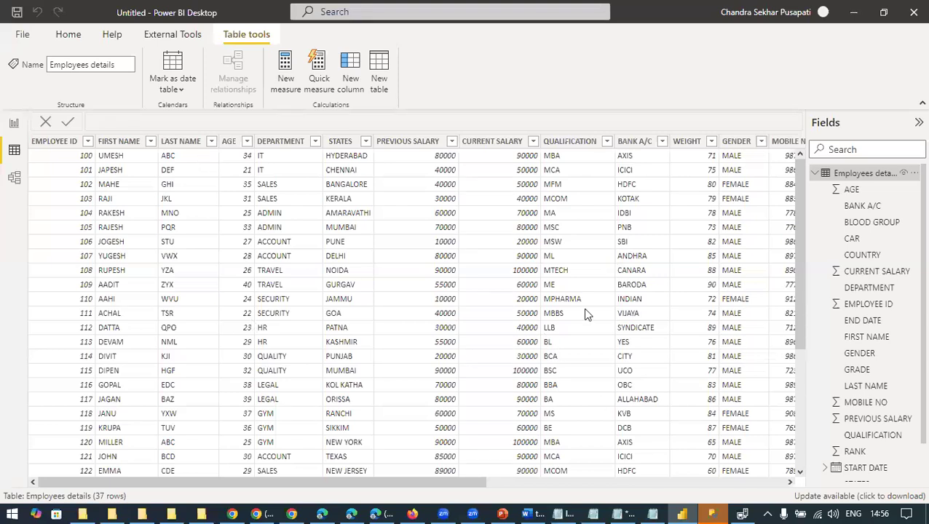
left_click(13, 124)
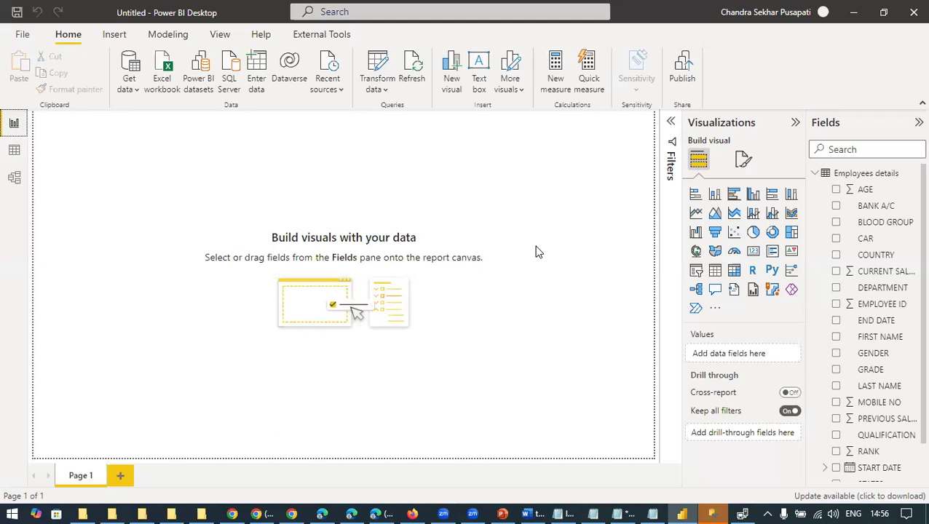
Step: Add a stacked column chart with DEPARTMENT as axis, EMPLOYEE ID as values and GENDER as legend, placed on the right half of the page
left_click(714, 193)
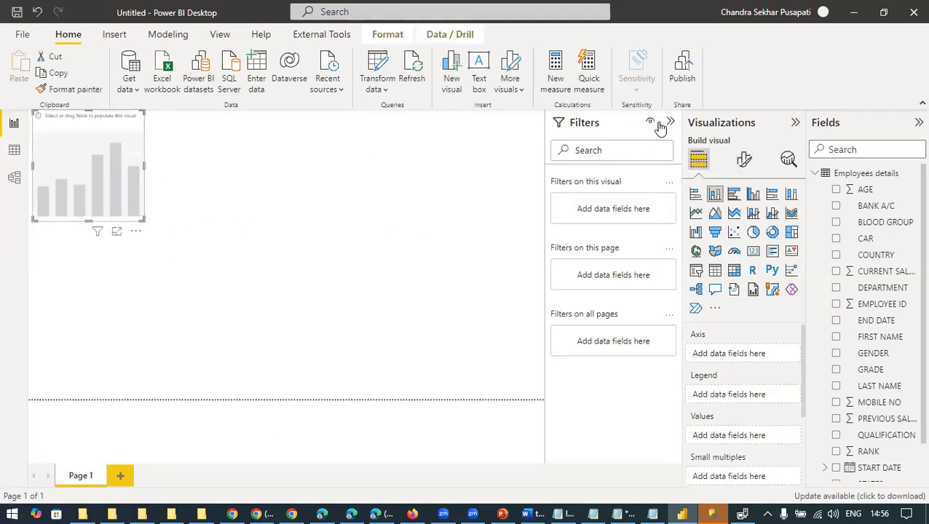
left_click(670, 121)
left_click_drag(101, 191, 467, 209)
left_click(837, 289)
left_click(836, 305)
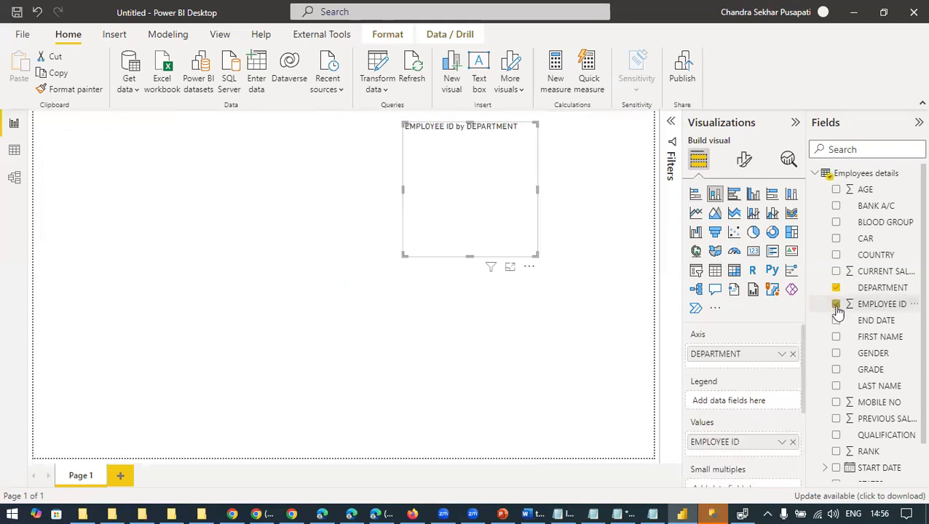
left_click(836, 354)
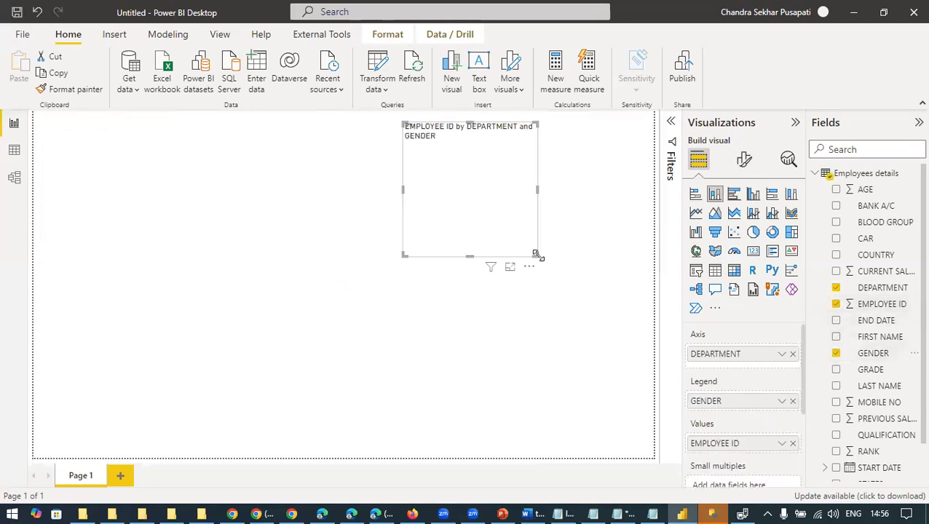
Step: Enlarge the stacked column chart and position it in the upper-right corner of the report page
left_click_drag(536, 254, 642, 277)
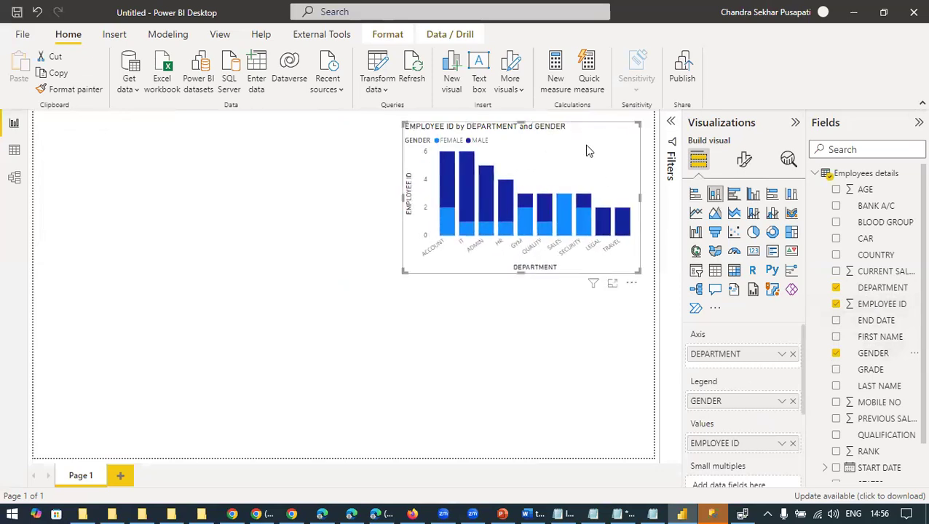
left_click_drag(593, 131, 607, 134)
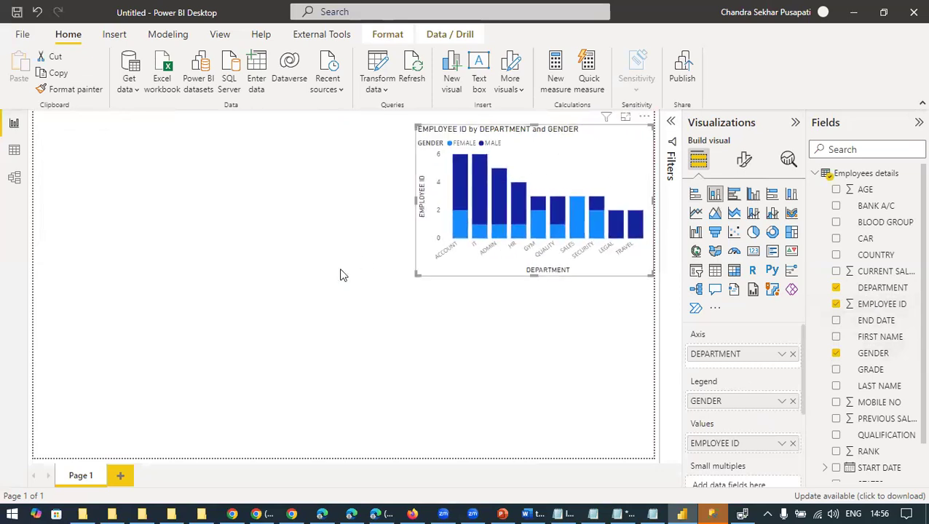
left_click(337, 276)
left_click(572, 132)
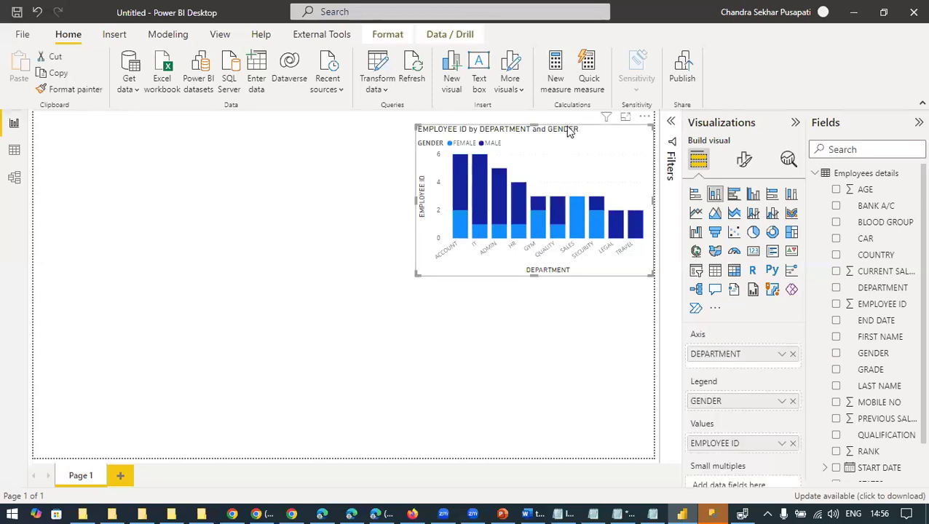
left_click_drag(571, 132, 571, 129)
left_click(298, 218)
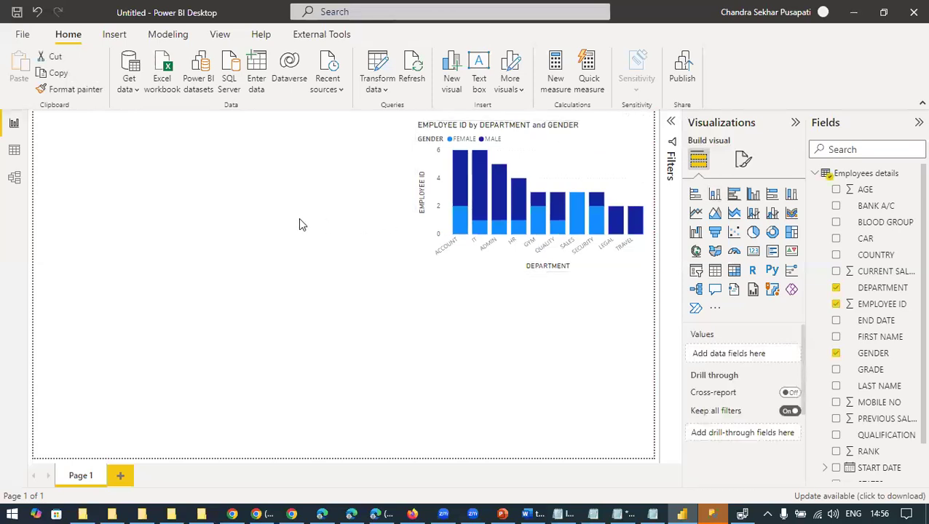
Step: Add an empty table visual in the upper-left corner of the page and widen it towards the column chart
left_click(715, 271)
left_click_drag(124, 321, 57, 130)
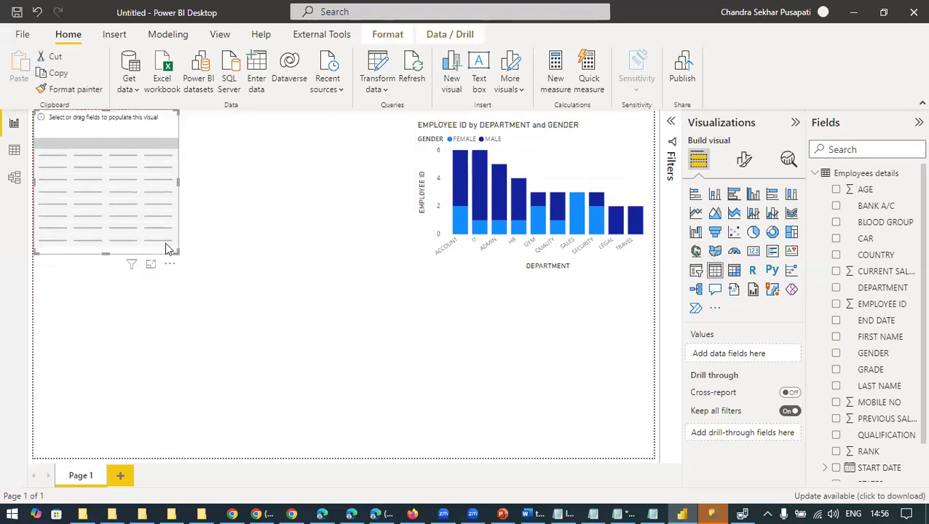
left_click_drag(184, 263, 360, 290)
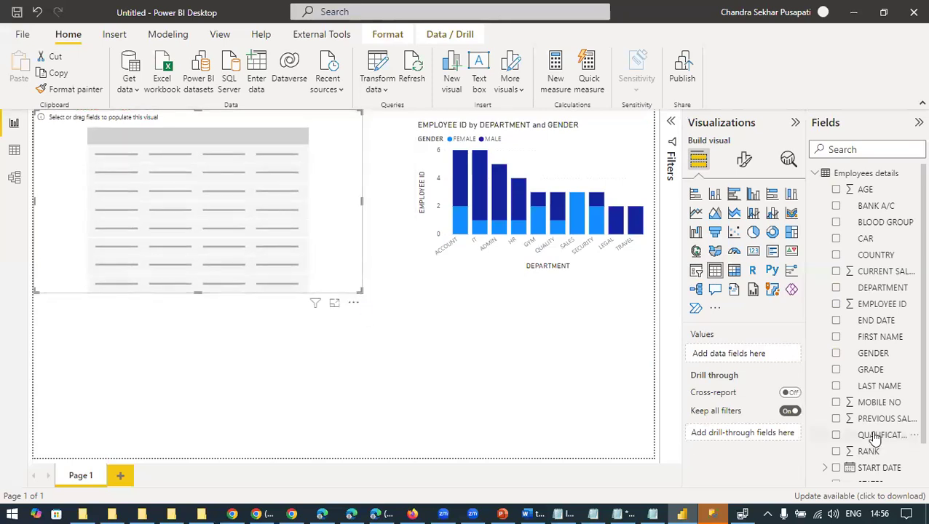
Step: Fill the table with EMPLOYEE ID set to not summarize, FIRST NAME, LAST NAME, CURRENT SALARY and PREVIOUS SALARY
left_click(837, 305)
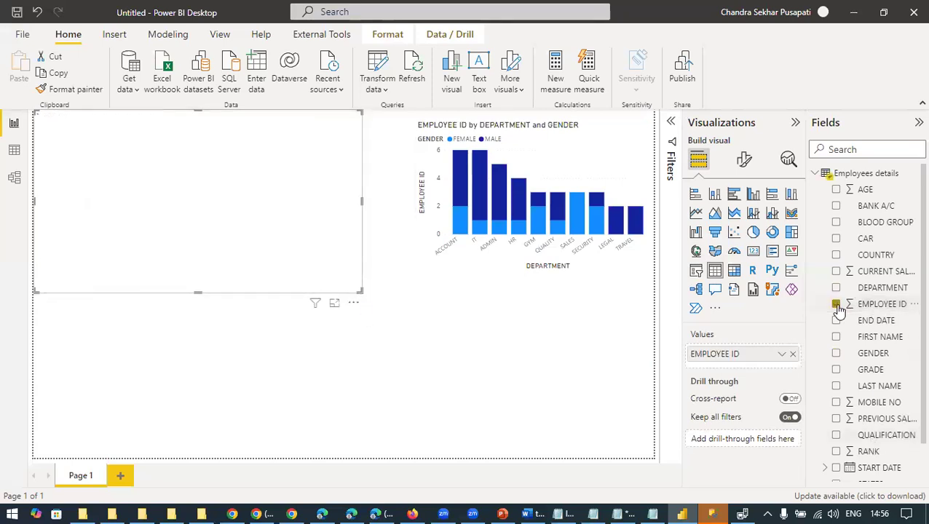
left_click(782, 354)
left_click(837, 170)
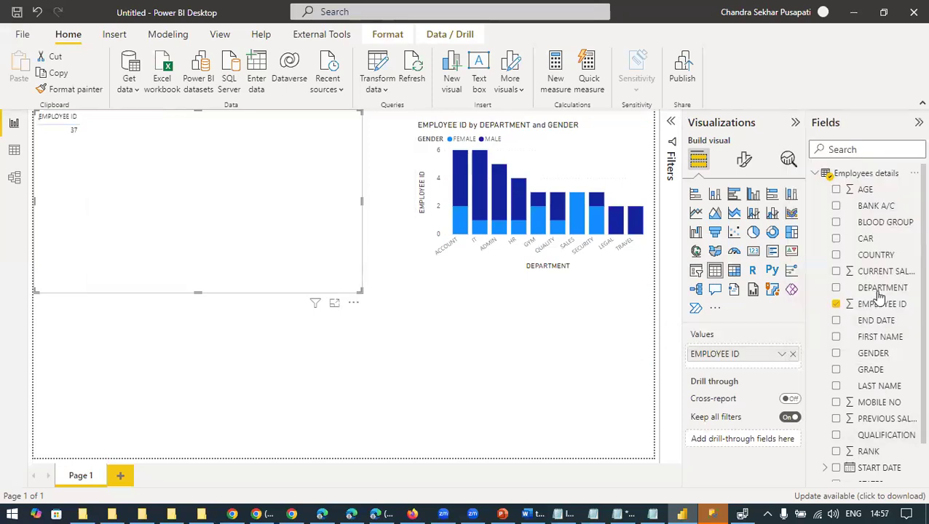
left_click(836, 338)
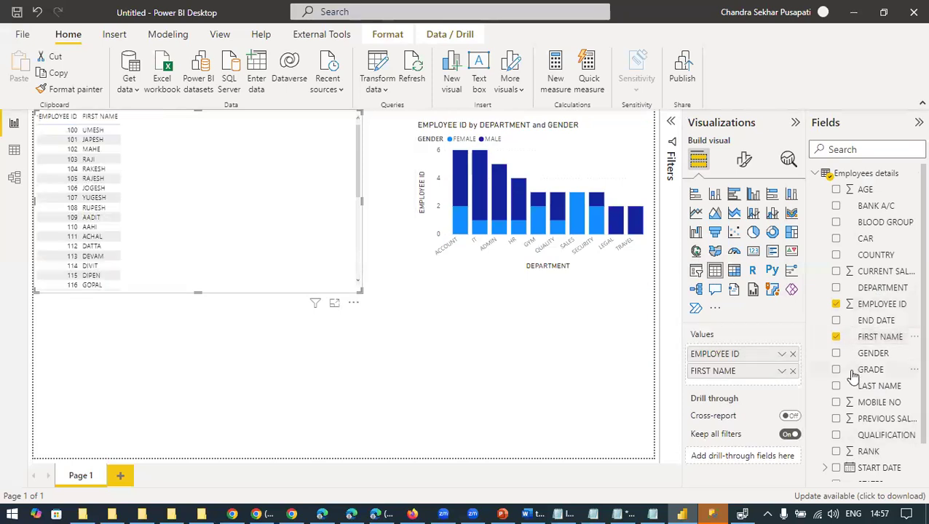
left_click(836, 386)
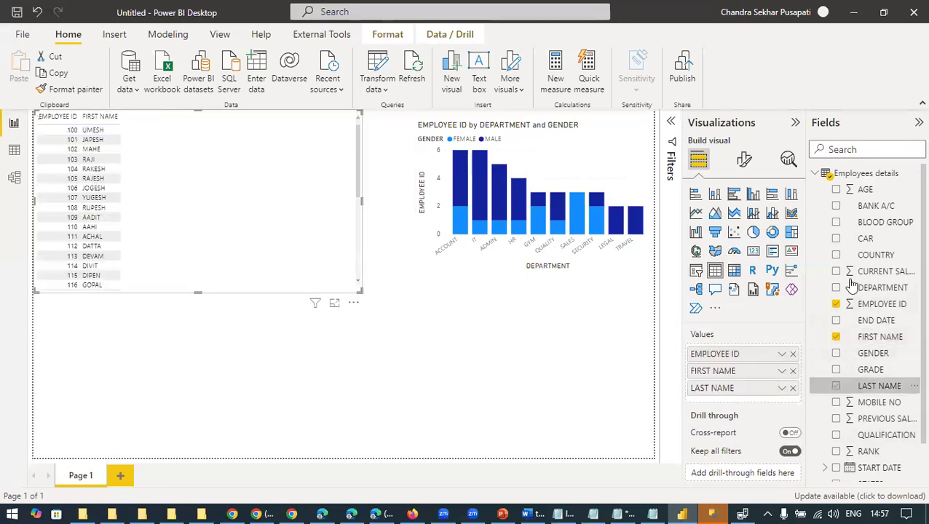
left_click(836, 271)
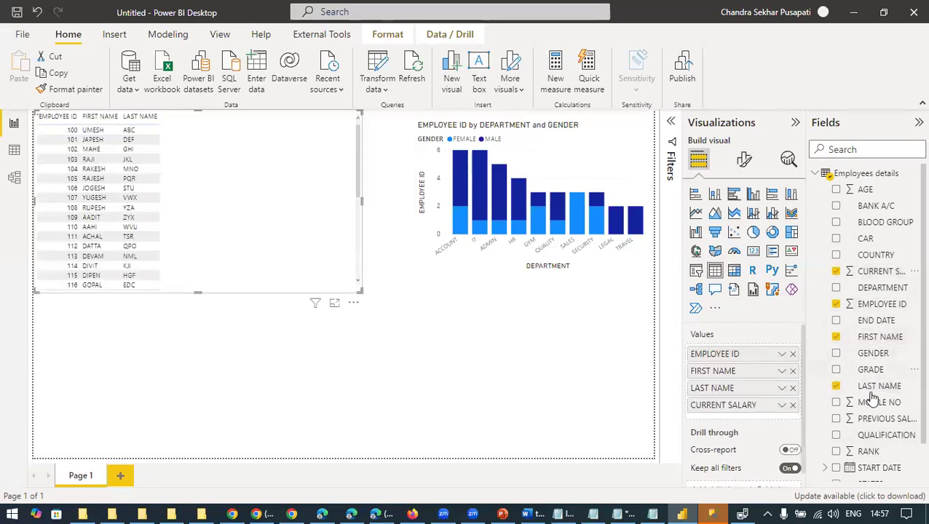
left_click(835, 419)
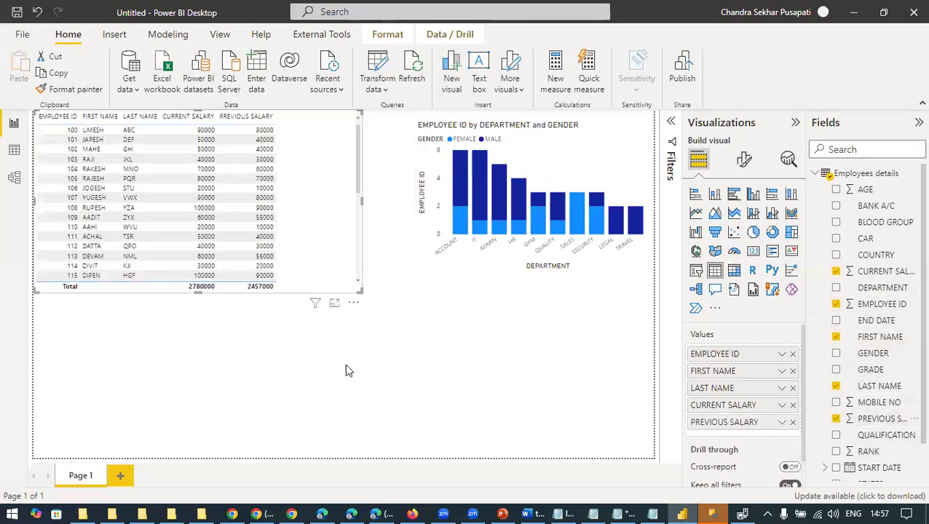
Step: Increase the font size of the table's values
left_click(744, 161)
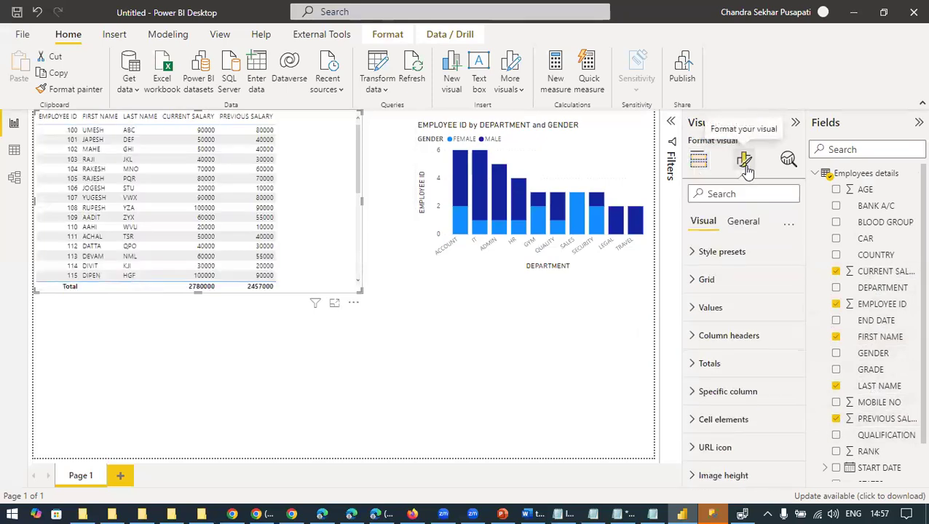
left_click(722, 309)
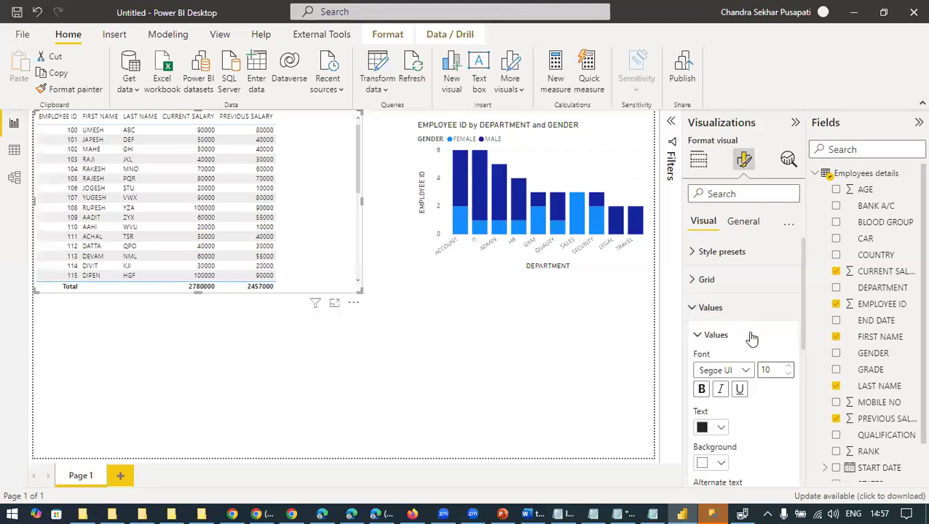
double_click(788, 366)
Step: Color the table's rows with a light yellow alternate background and a light blue background
scroll(757, 336, "down", 3)
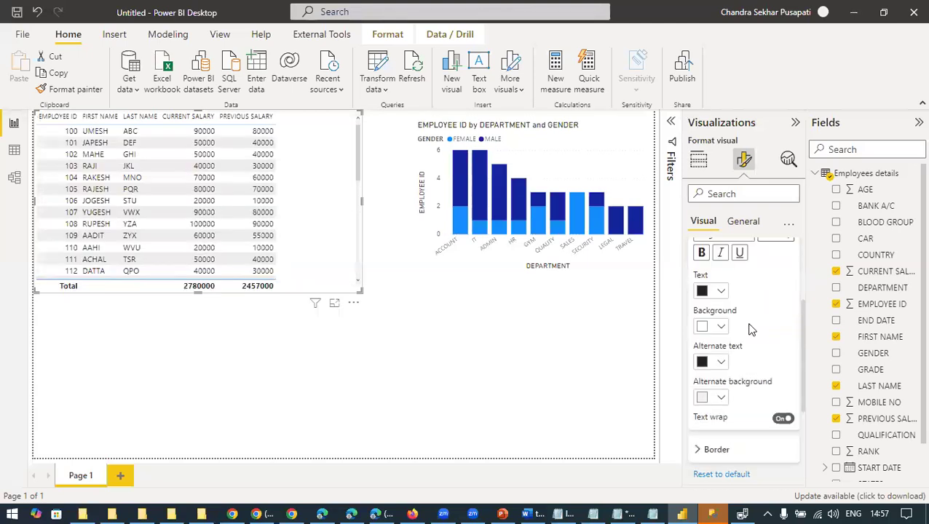
left_click(722, 400)
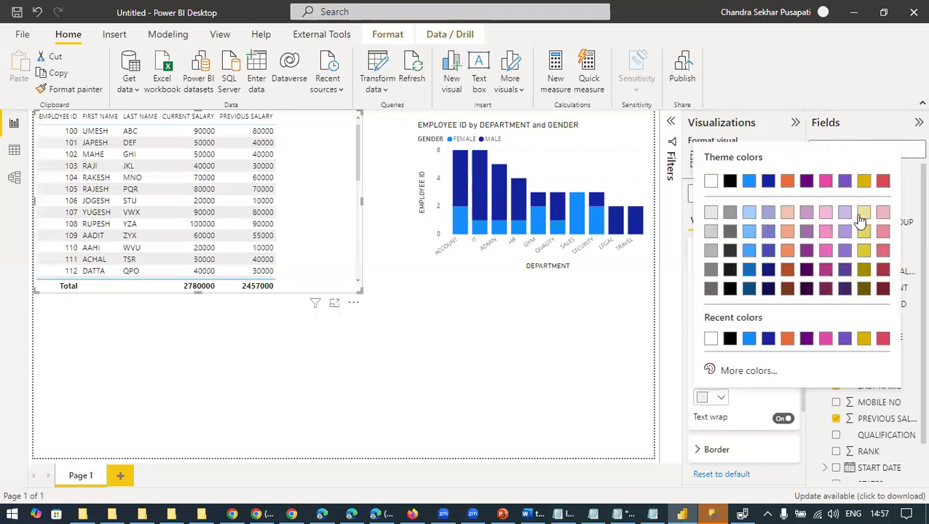
left_click(864, 269)
left_click(720, 326)
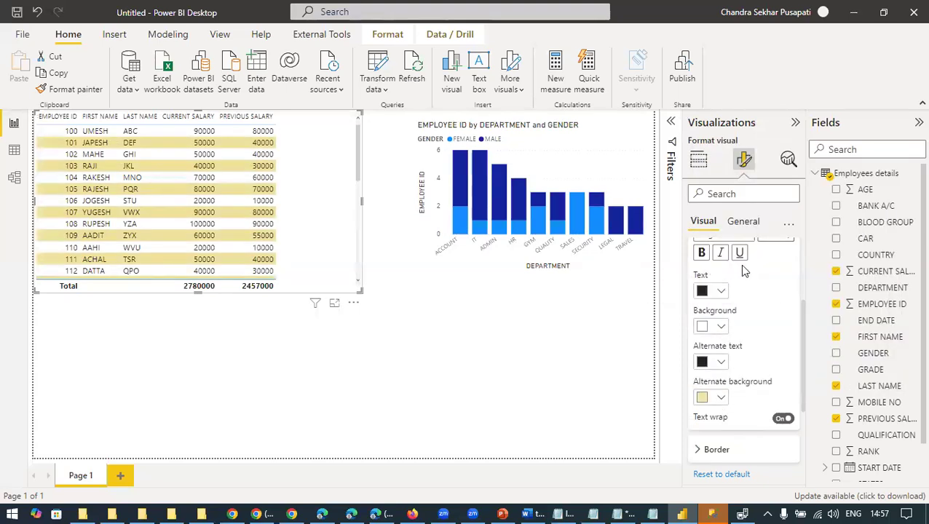
left_click(754, 142)
Step: Set the font size of the table's column headers to 12
scroll(732, 320, "down", 3)
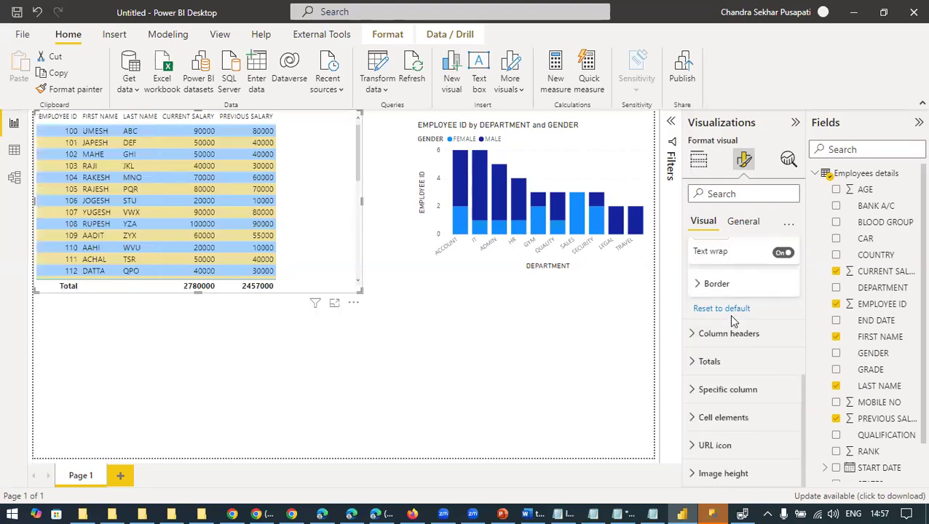
left_click(730, 334)
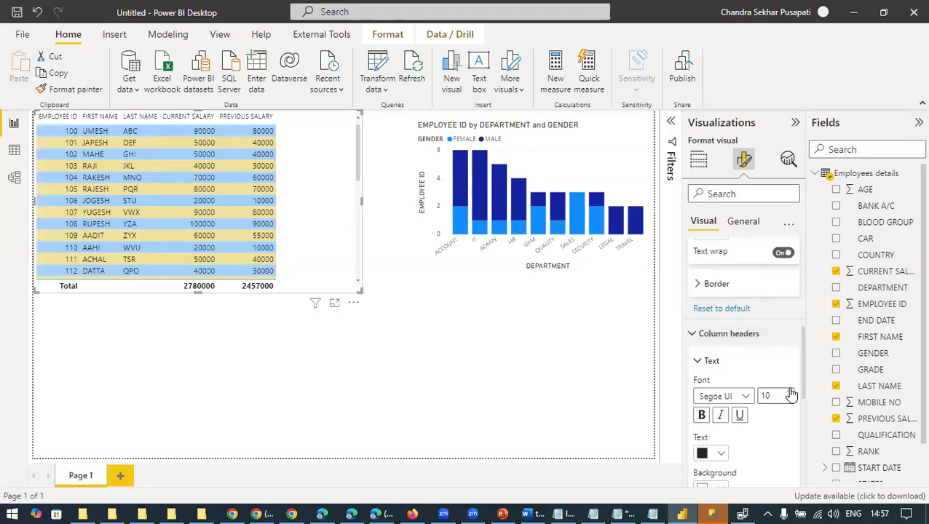
left_click(789, 392)
left_click(789, 393)
Step: Give the table's column headers a dark orange background and white text
scroll(728, 342, "down", 3)
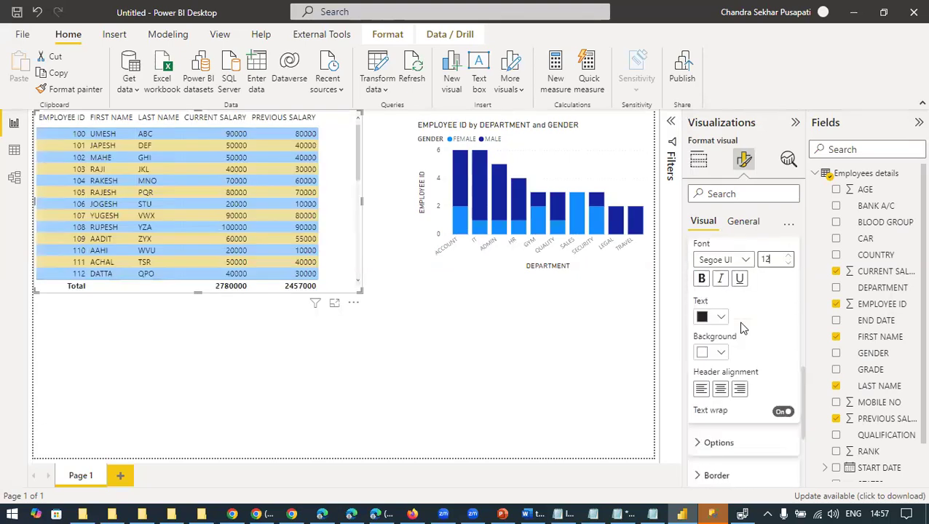
left_click(721, 354)
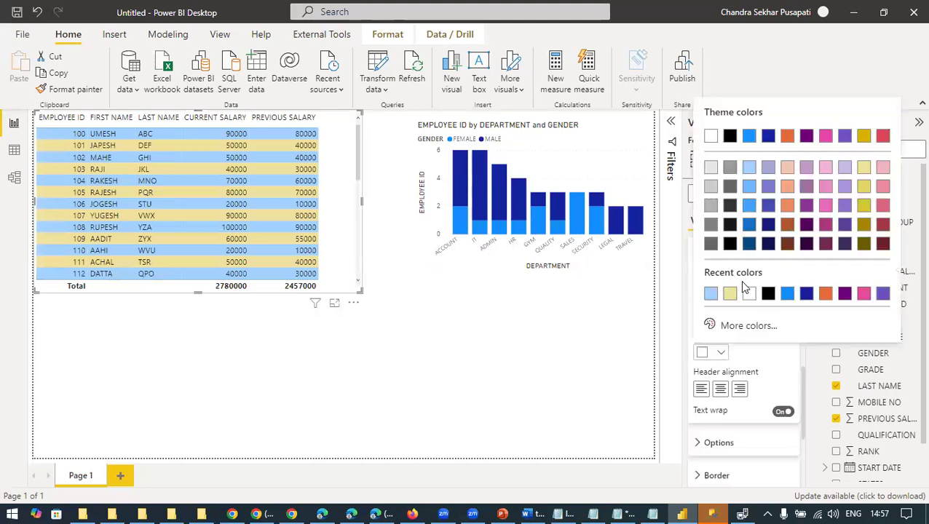
left_click(786, 224)
left_click(721, 316)
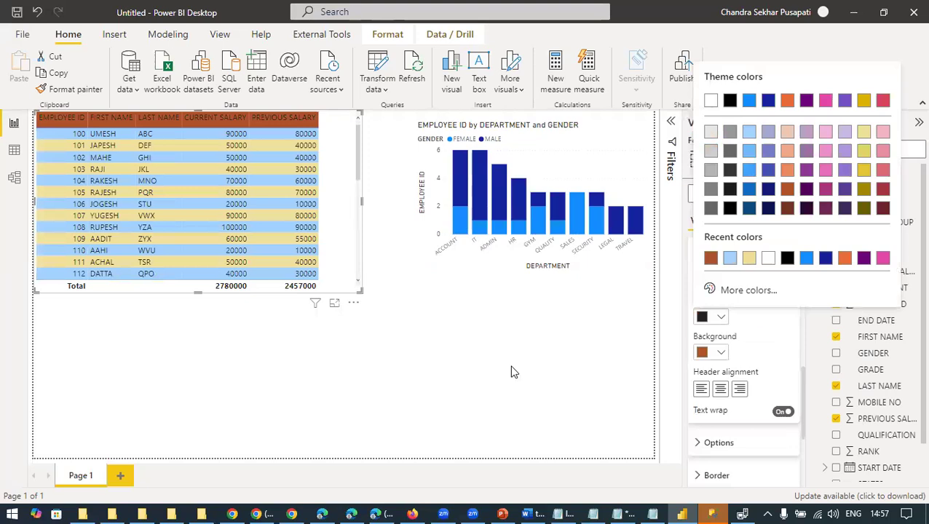
left_click(713, 101)
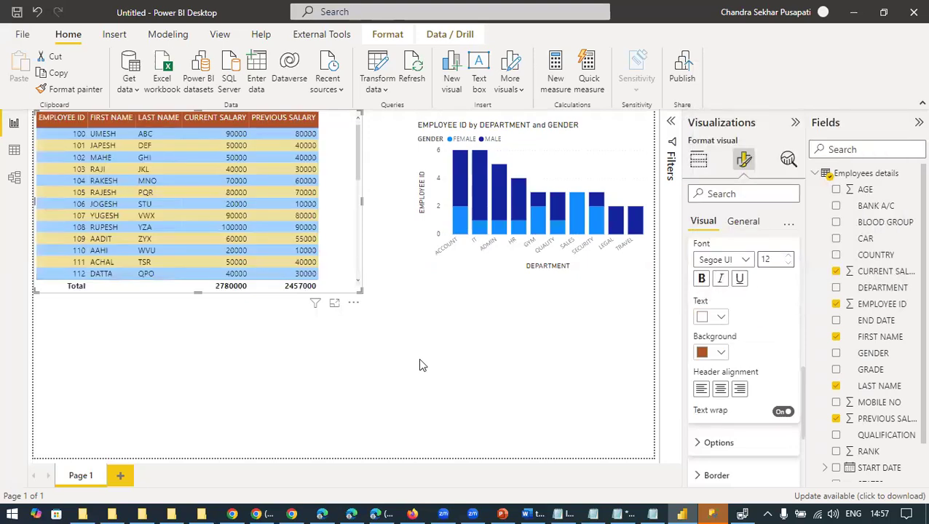
Step: Add a treemap below the table, grouped by DEPARTMENT with EMPLOYEE ID as the values
left_click(232, 351)
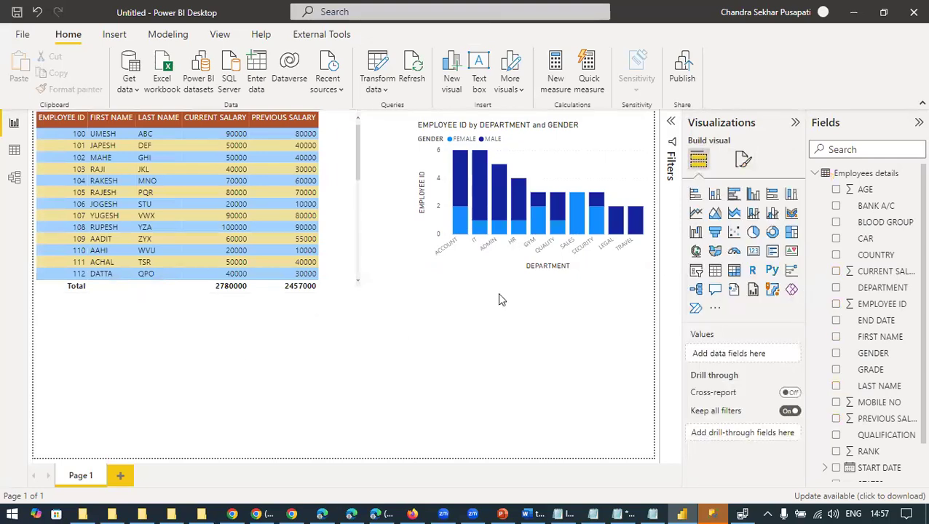
left_click(791, 233)
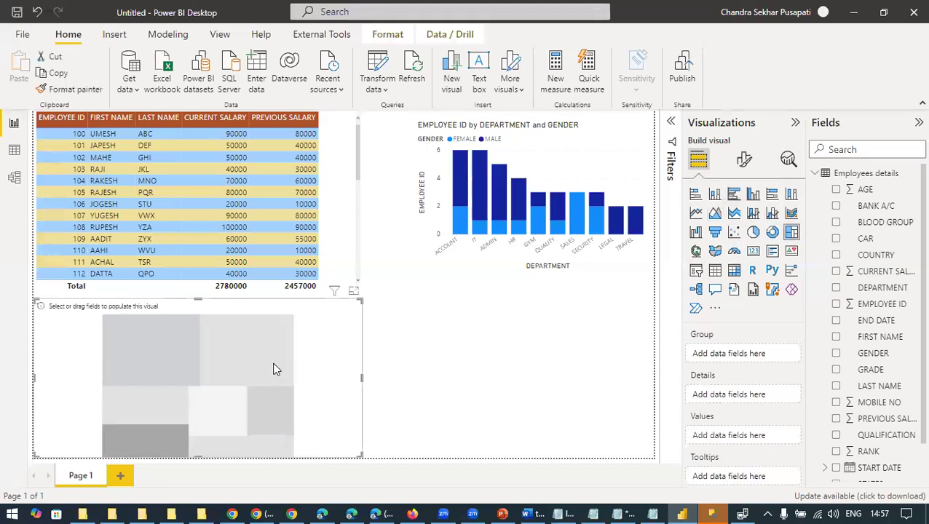
left_click(835, 288)
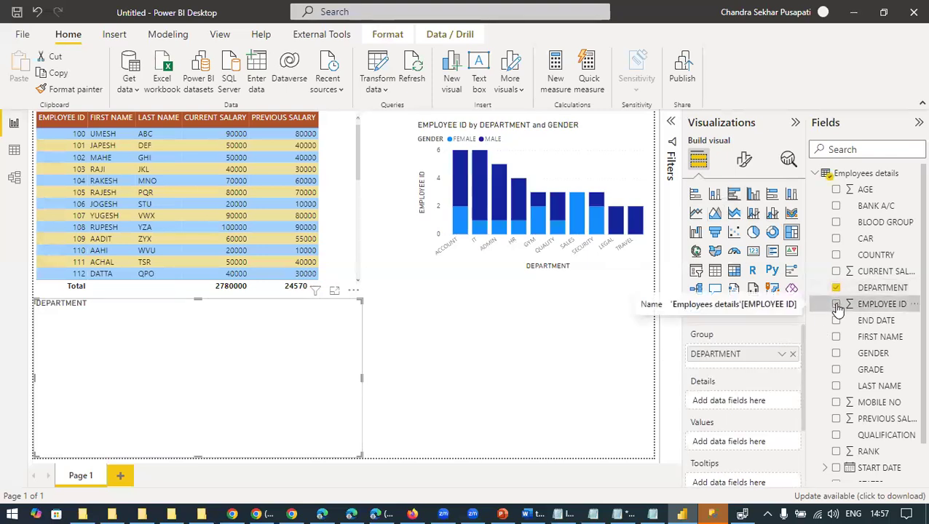
left_click(836, 304)
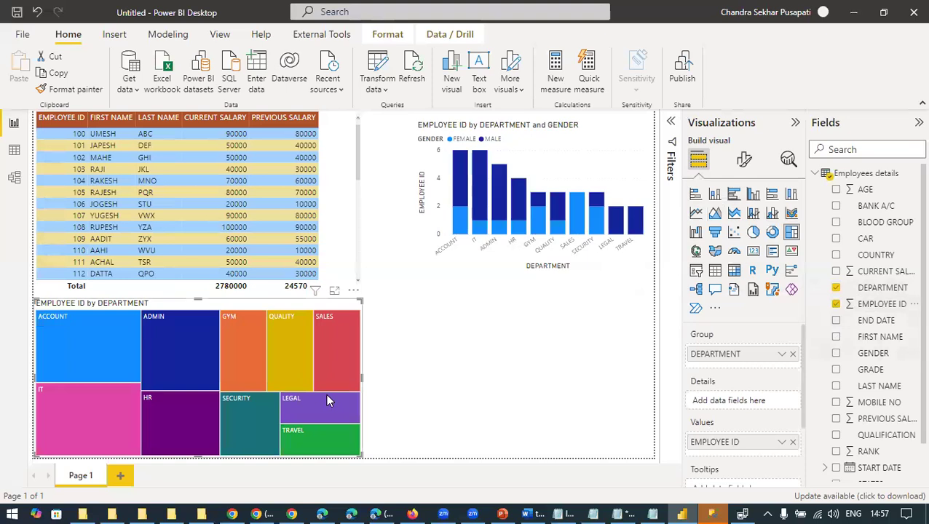
Step: Add a pie chart below the column chart with DEPARTMENT as the legend and EMPLOYEE ID as the values
left_click(459, 361)
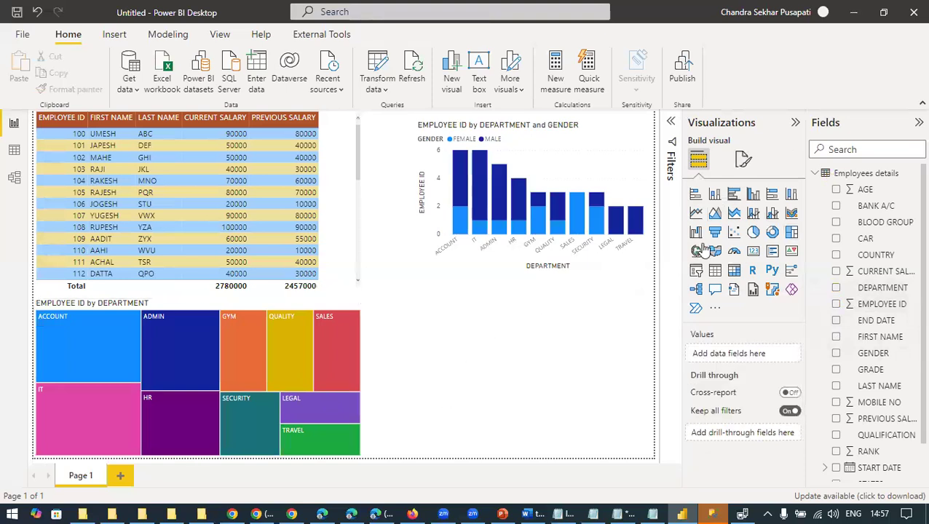
left_click(752, 232)
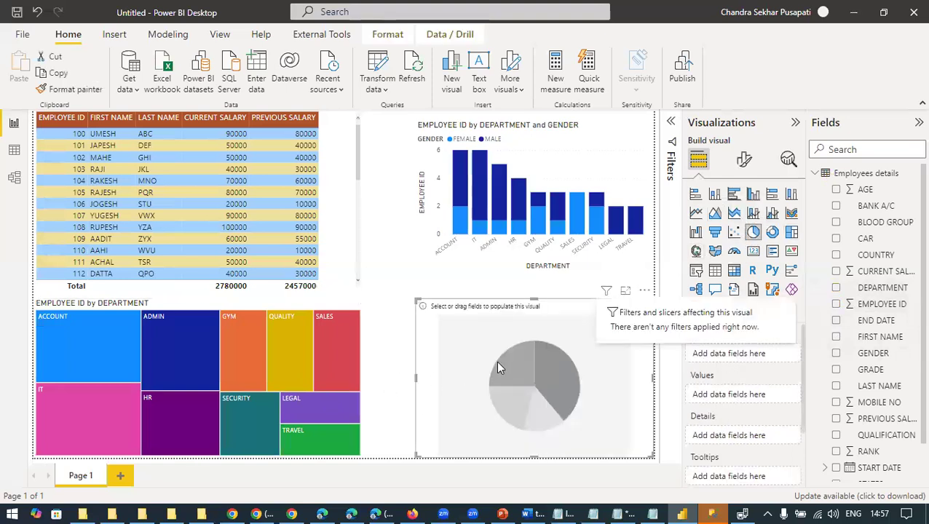
left_click(837, 289)
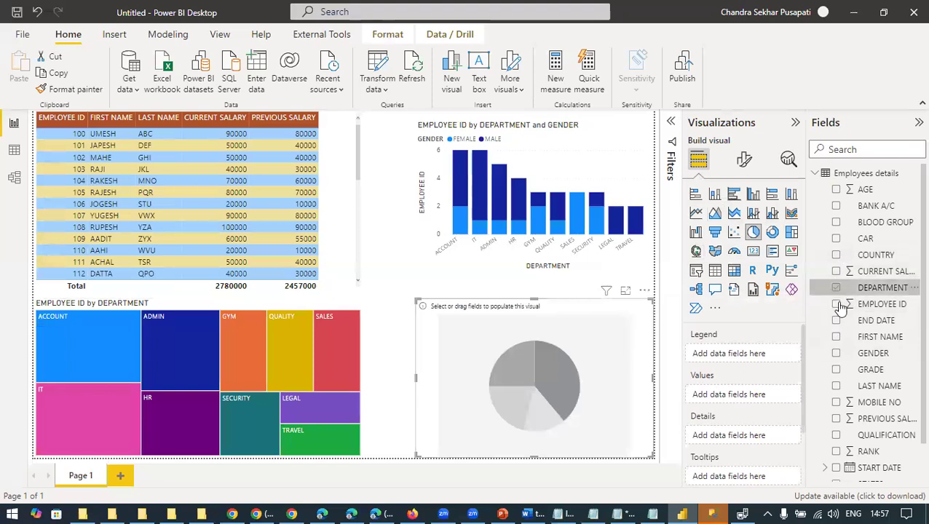
left_click(836, 304)
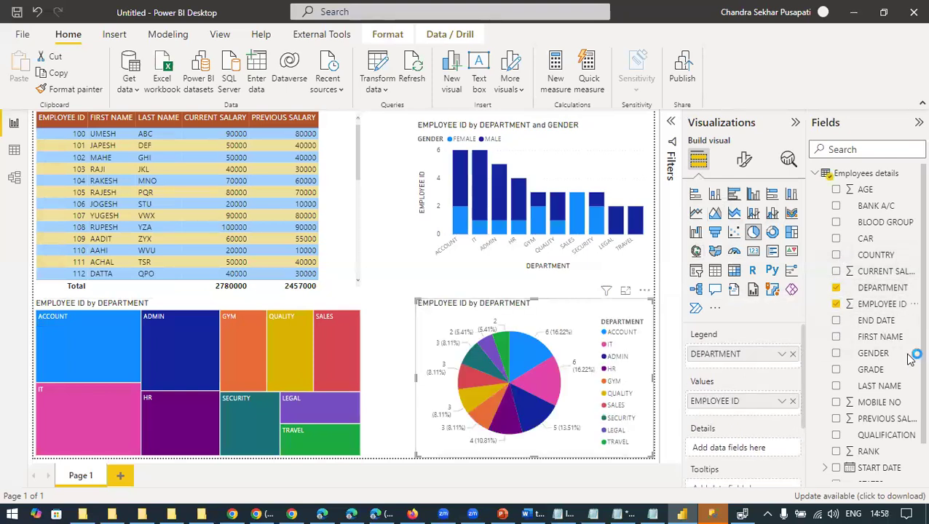
left_click(386, 204)
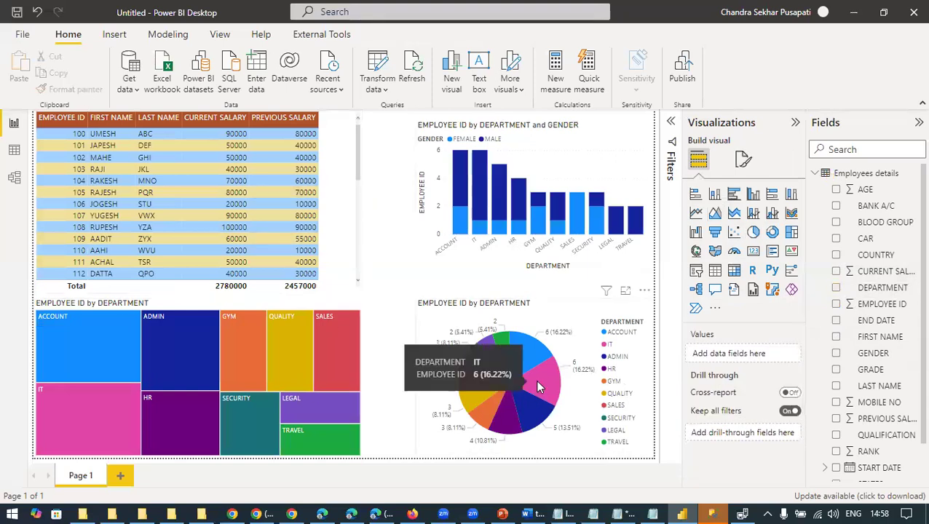
mouse_move(498, 359)
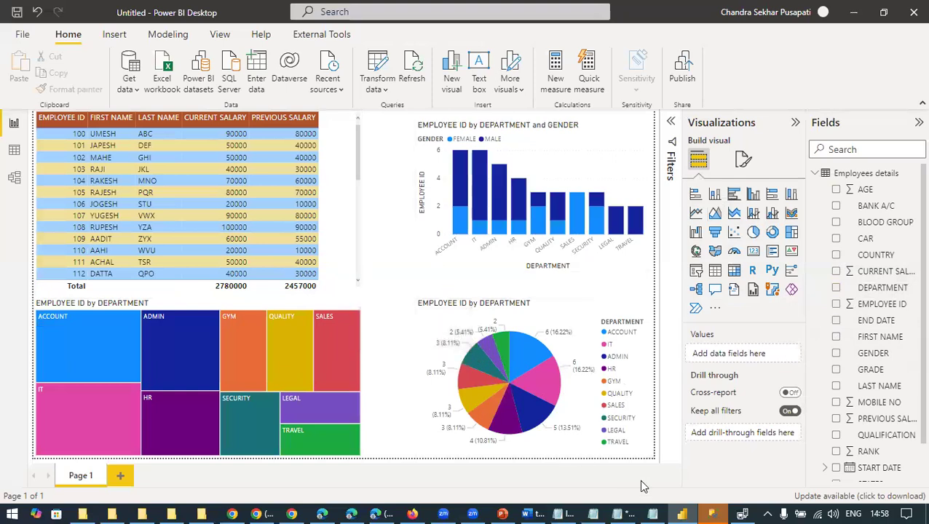
Step: Switch to the PowerPoint presentation and go to slide 12 about analyzing data by groups
left_click(503, 511)
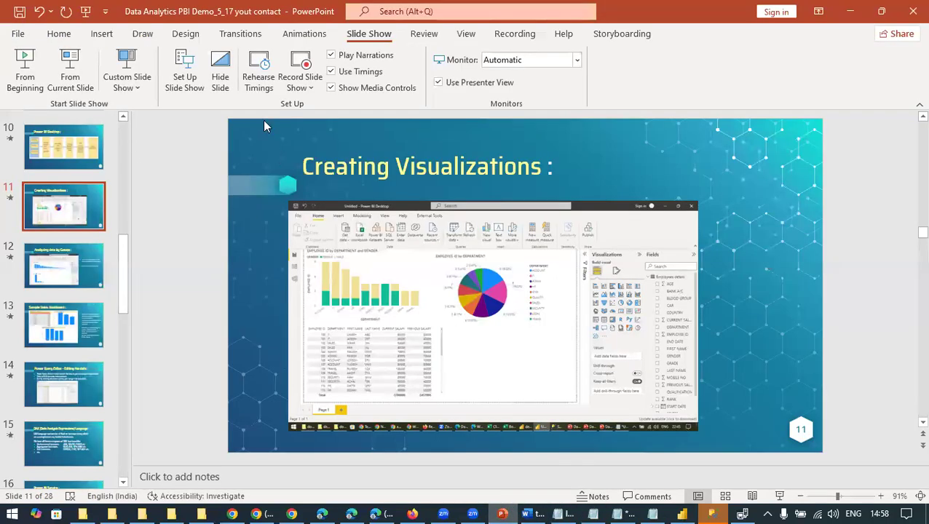
key("Page_Down")
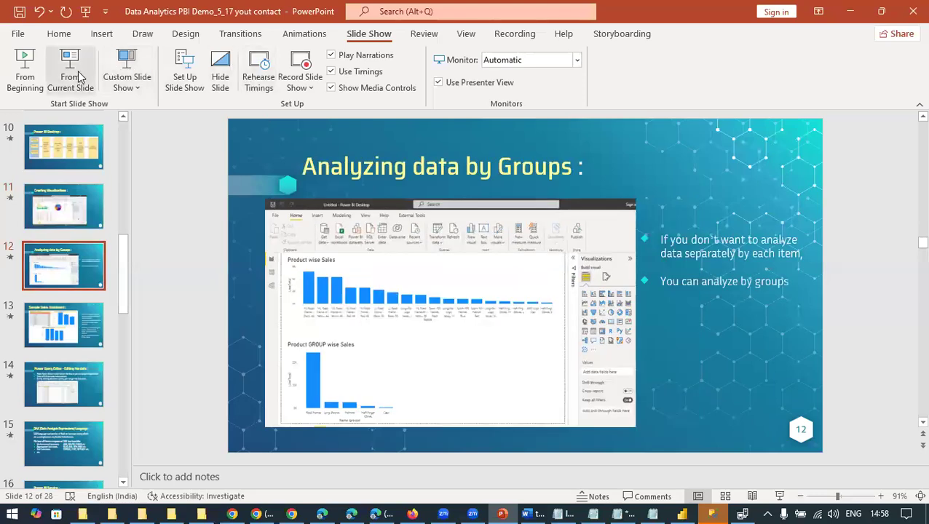
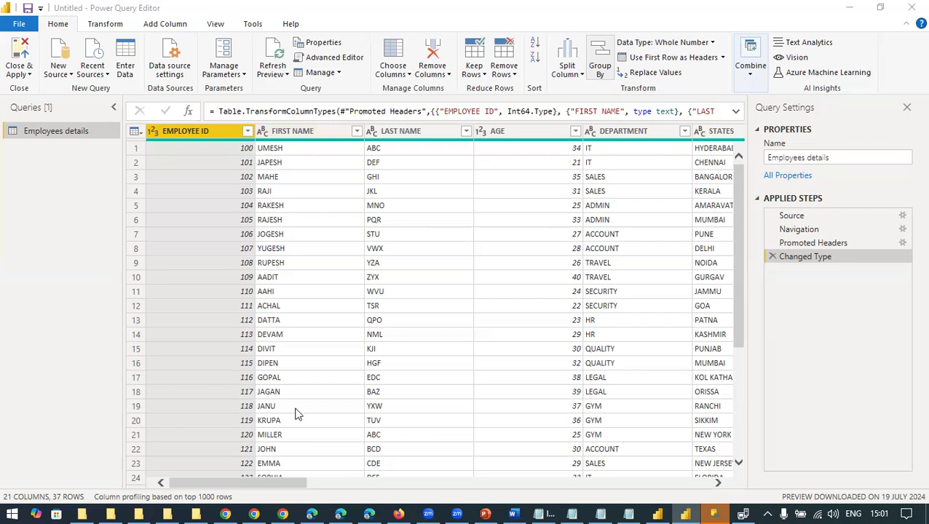
Step: Duplicate the CAR column of the Employees details query, and duplicate the resulting copy as well
left_click_drag(280, 487, 716, 485)
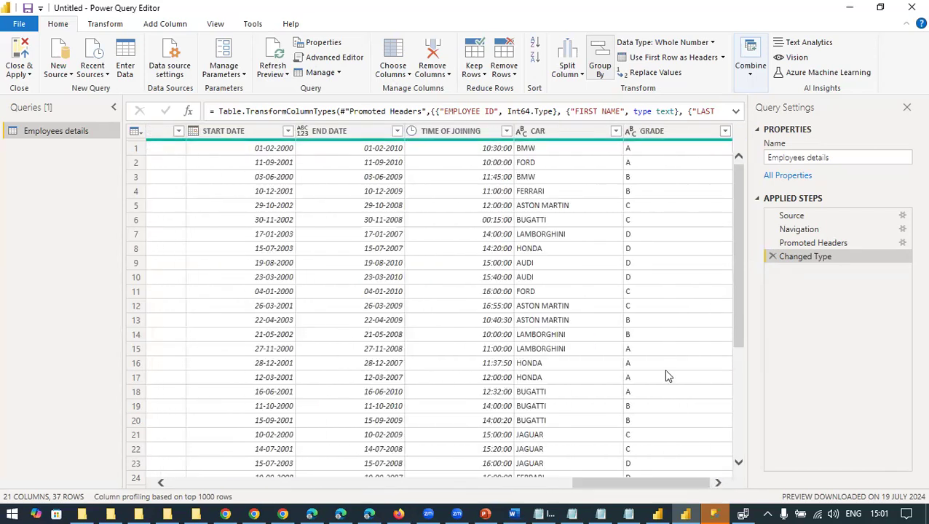
left_click(574, 136)
right_click(575, 133)
left_click(655, 190)
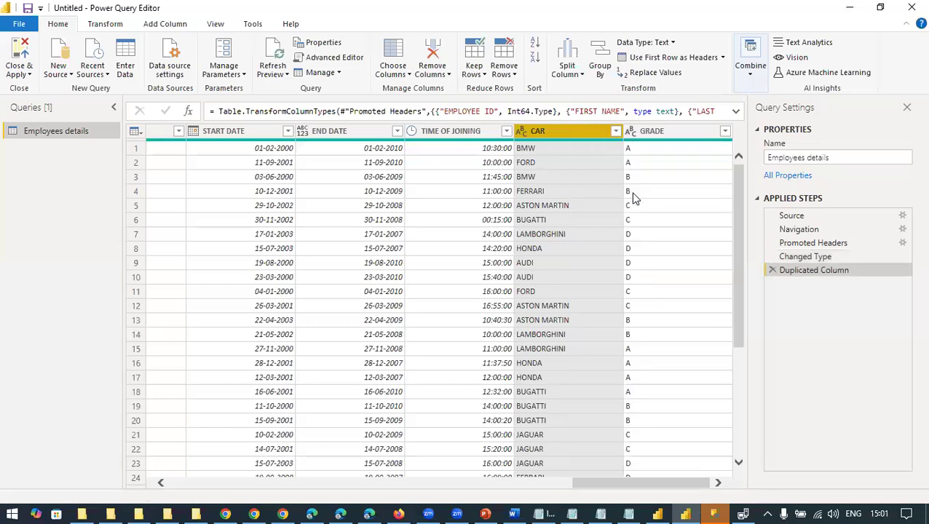
right_click(676, 133)
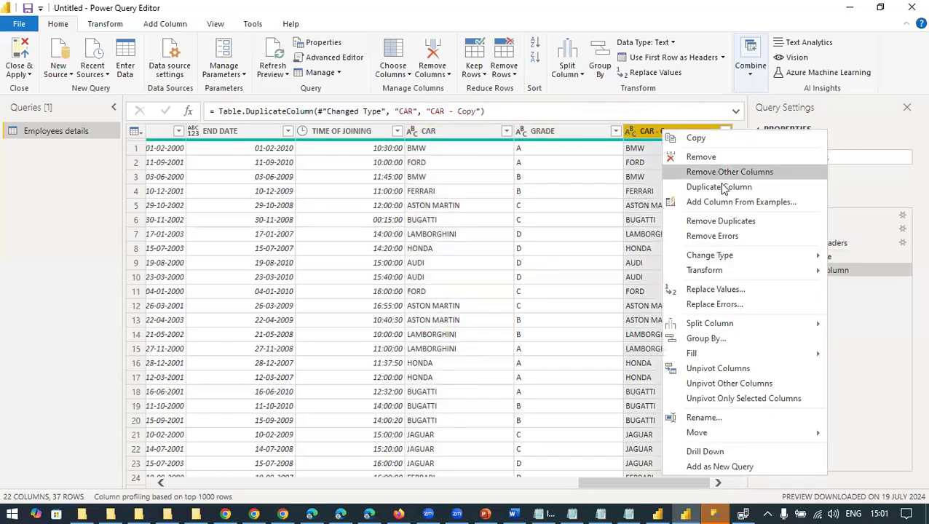
left_click(722, 187)
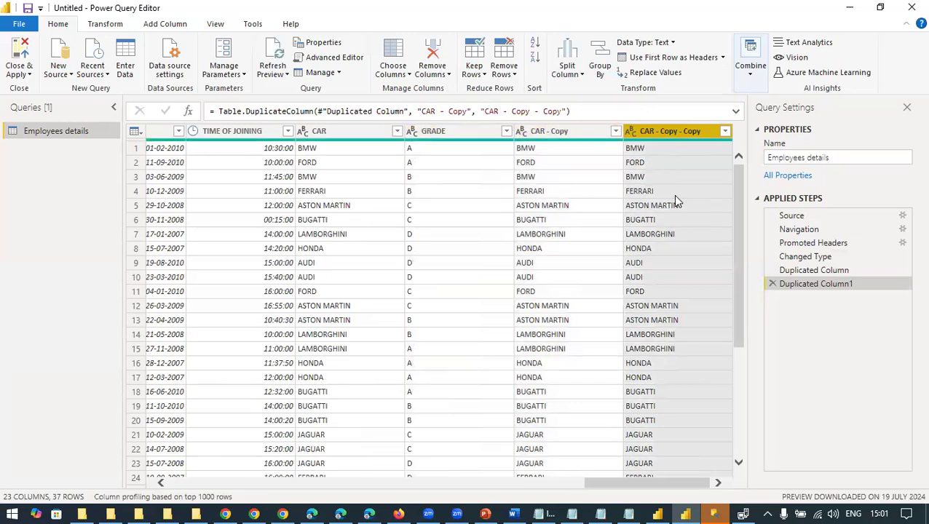
Step: Split the second CAR copy by number of characters, using 2 characters once, as far left as possible
left_click(568, 69)
left_click(600, 106)
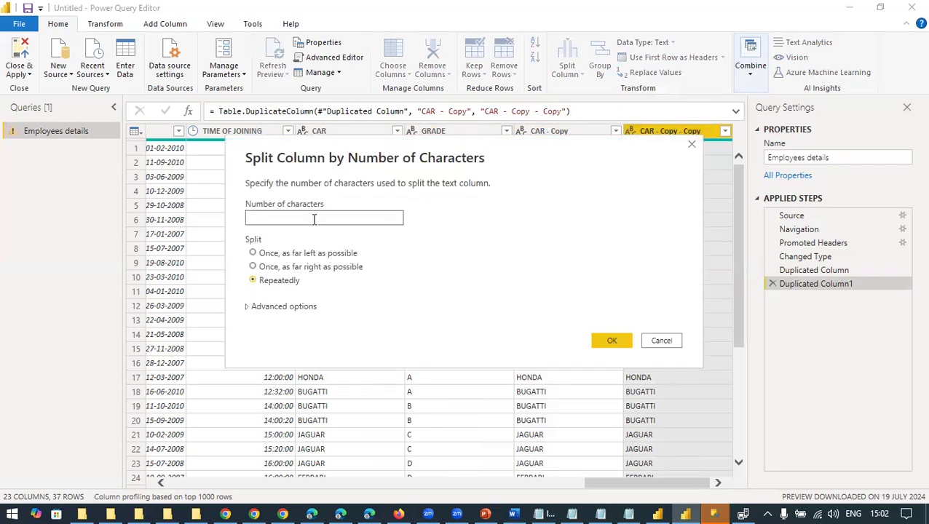
type("2")
left_click(342, 253)
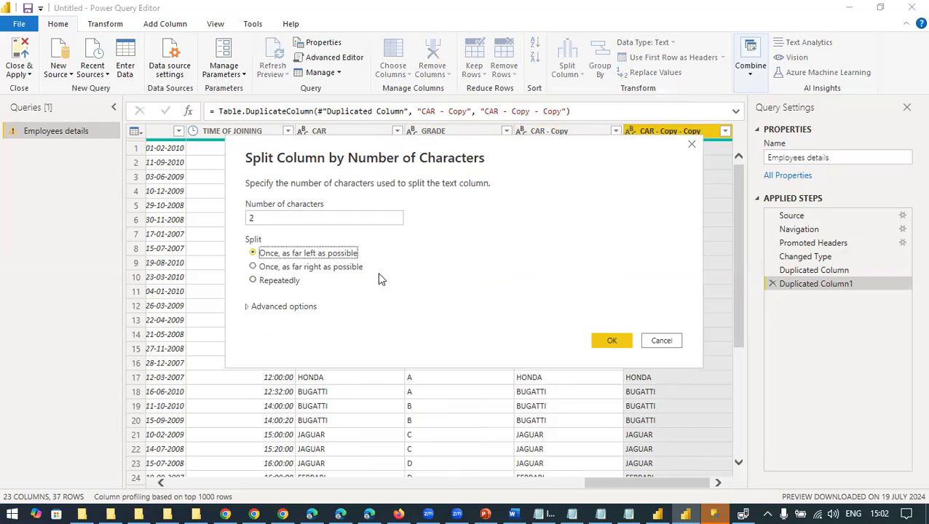
key("Return")
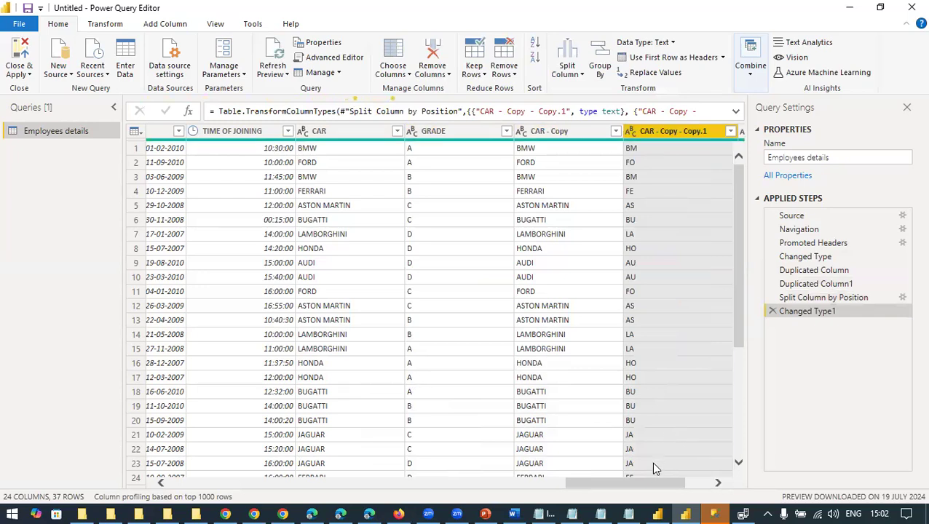
Step: Compare the two split CAR columns row by row to check how the names were divided
left_click_drag(661, 485, 689, 485)
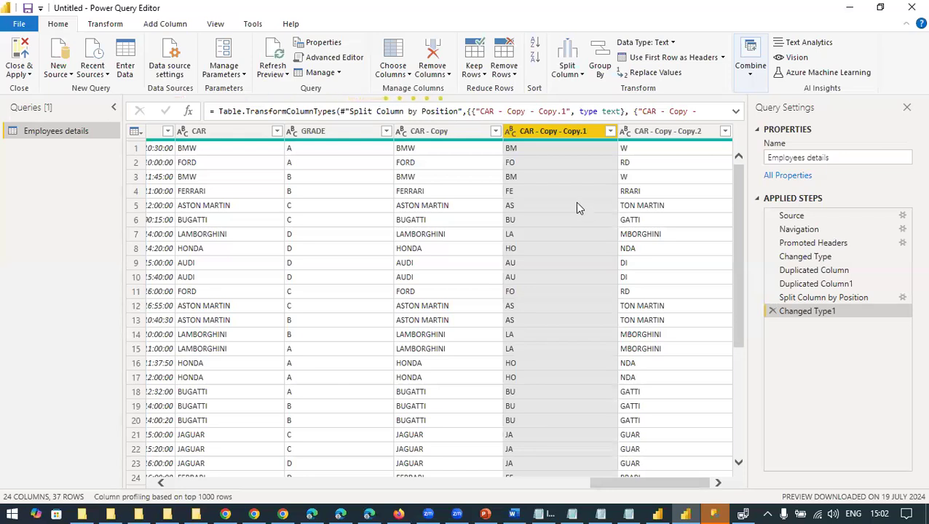
left_click(572, 178)
left_click(641, 177)
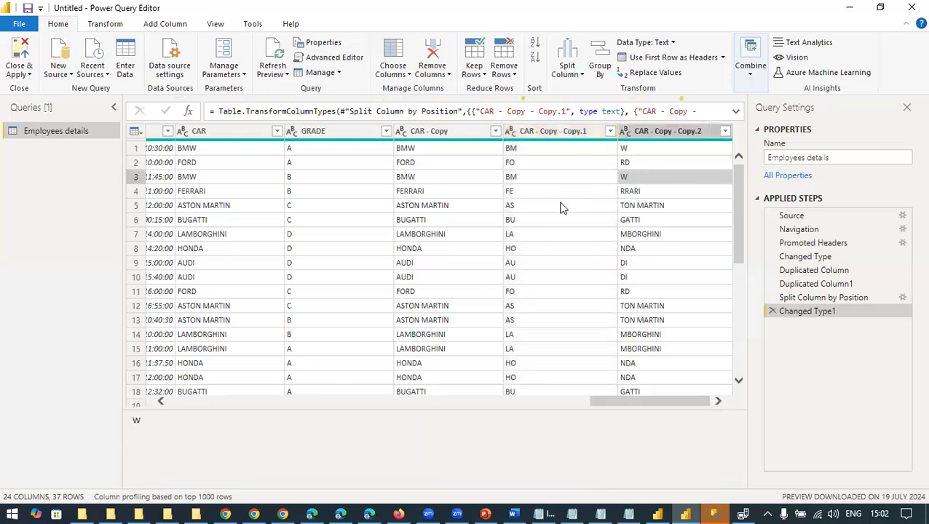
left_click(561, 208)
left_click(661, 207)
left_click(612, 222)
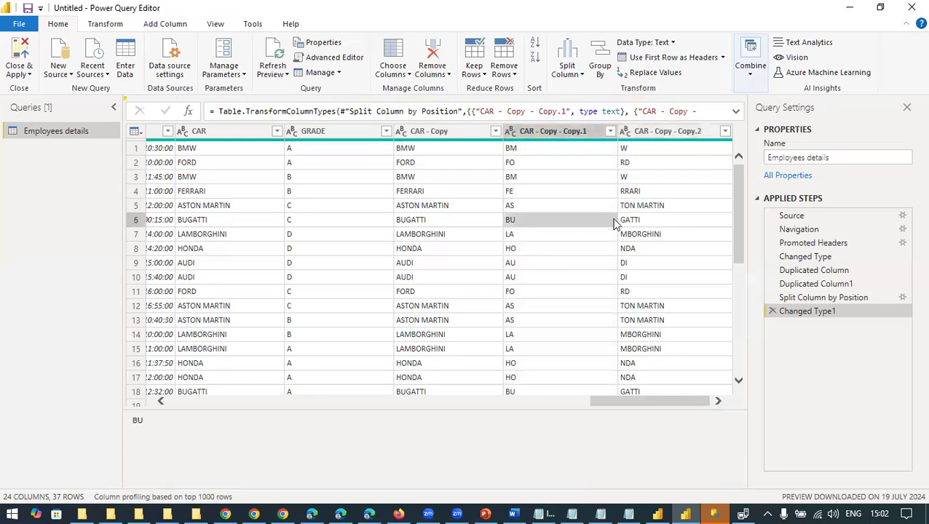
left_click(637, 219)
left_click(601, 248)
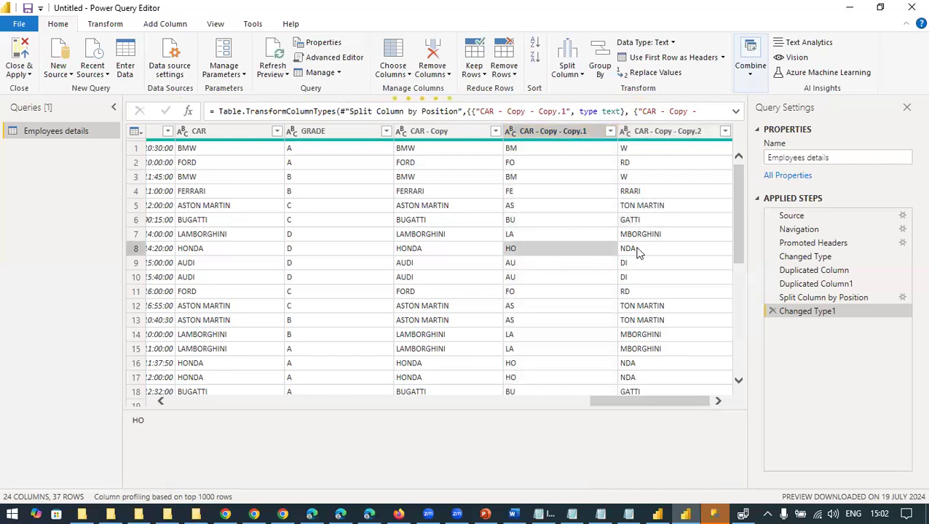
left_click(637, 250)
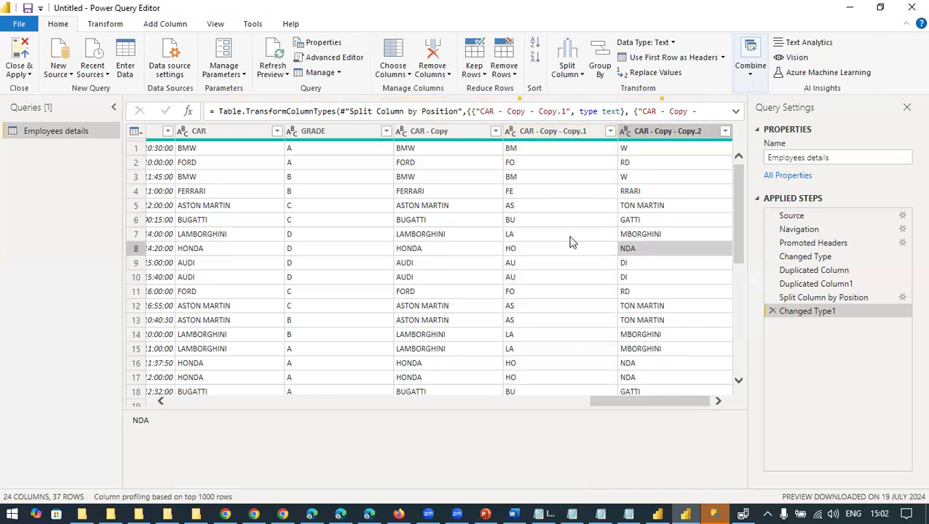
Step: Close the Power Query Editor without applying the query edits and discard the pending changes
left_click(909, 13)
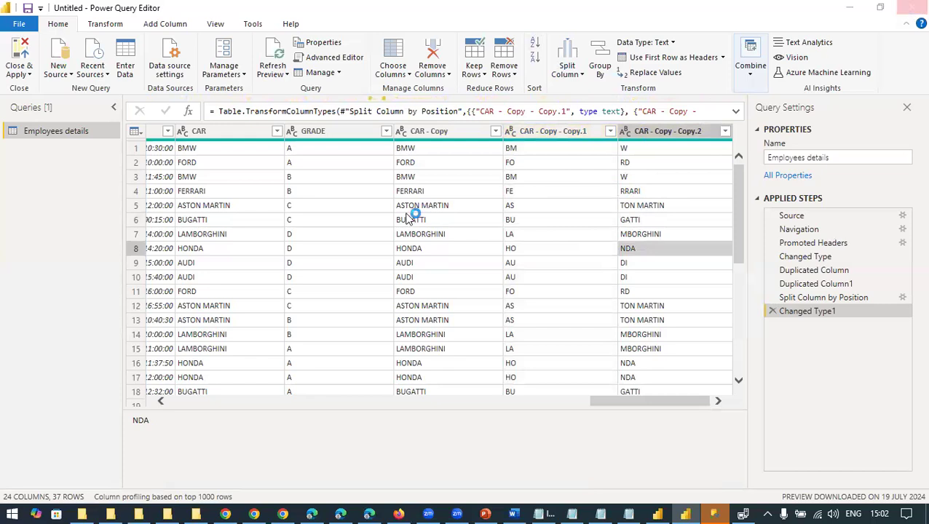
left_click(526, 277)
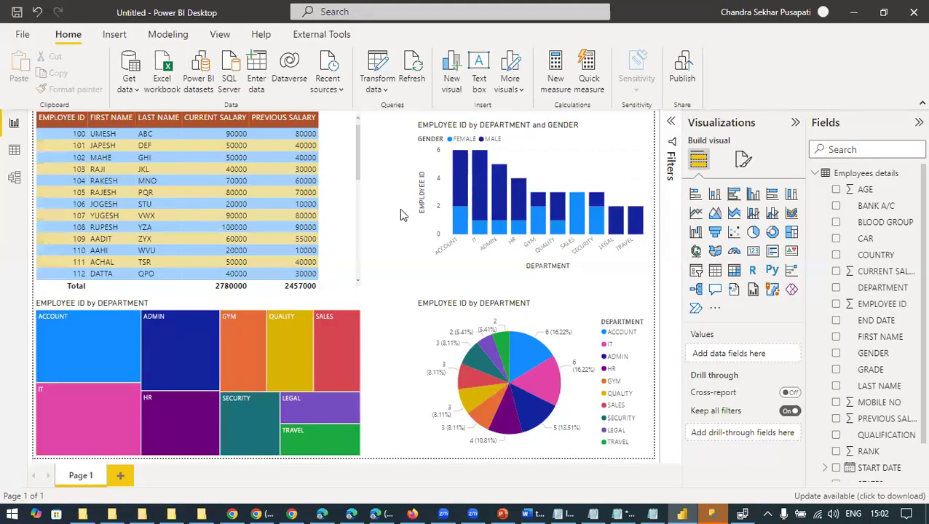
left_click(604, 121)
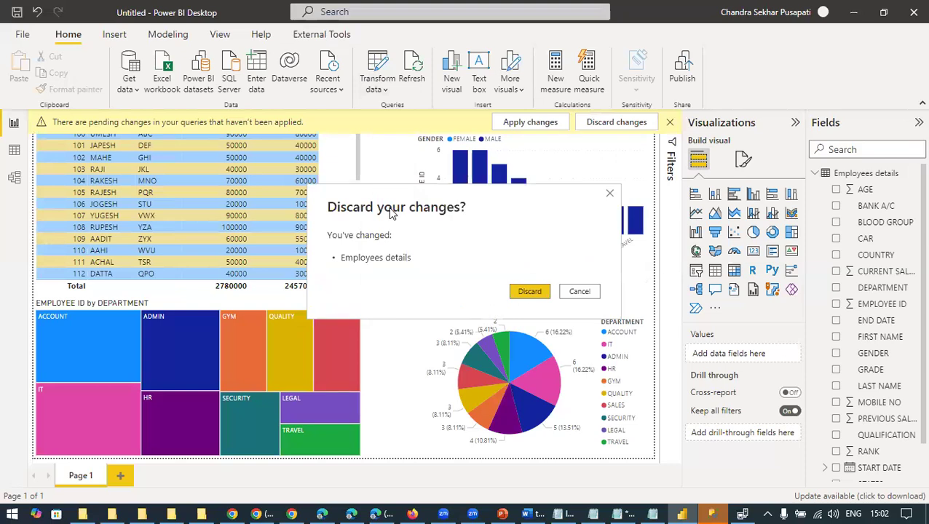
key("Escape")
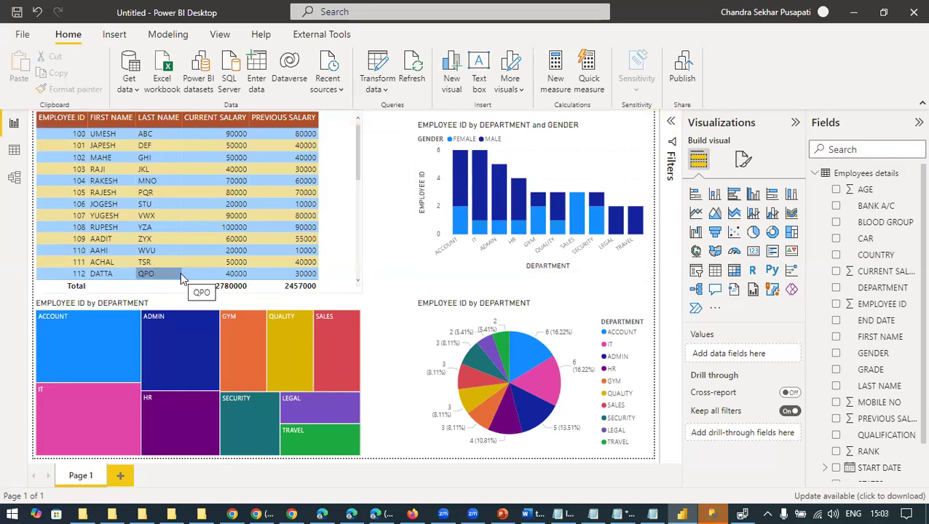
Step: Switch to PowerPoint, present from the Power Query Editor slide and advance to the DAX language slide
left_click(502, 514)
left_click(71, 76)
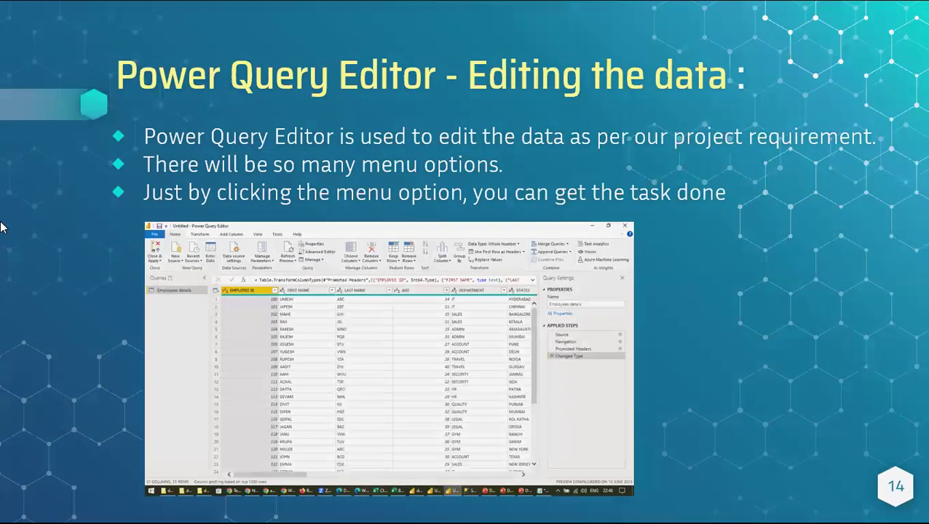
left_click(2, 251)
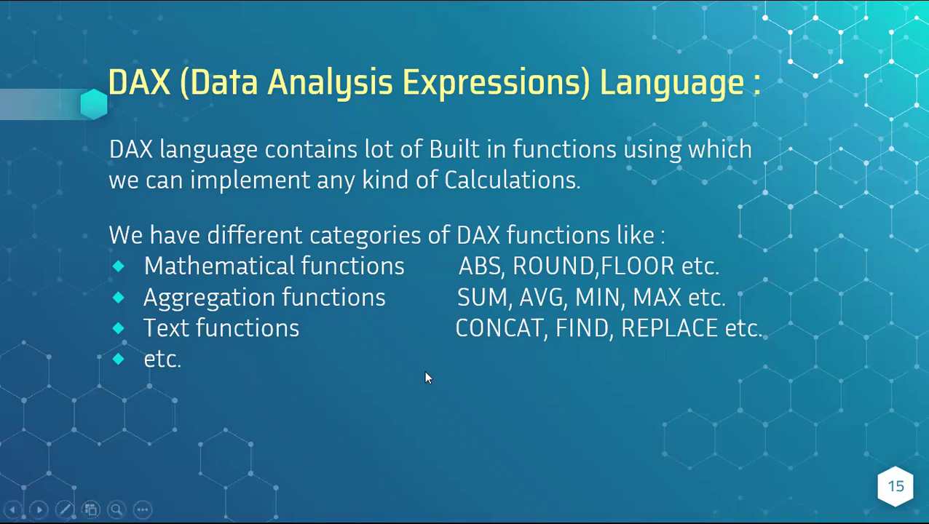
Step: Leave the slide show, switch to Power BI and start a new calculated column salhike as CURRENT SALARY minus PREVIOUS SALARY
key("Escape")
left_click(682, 514)
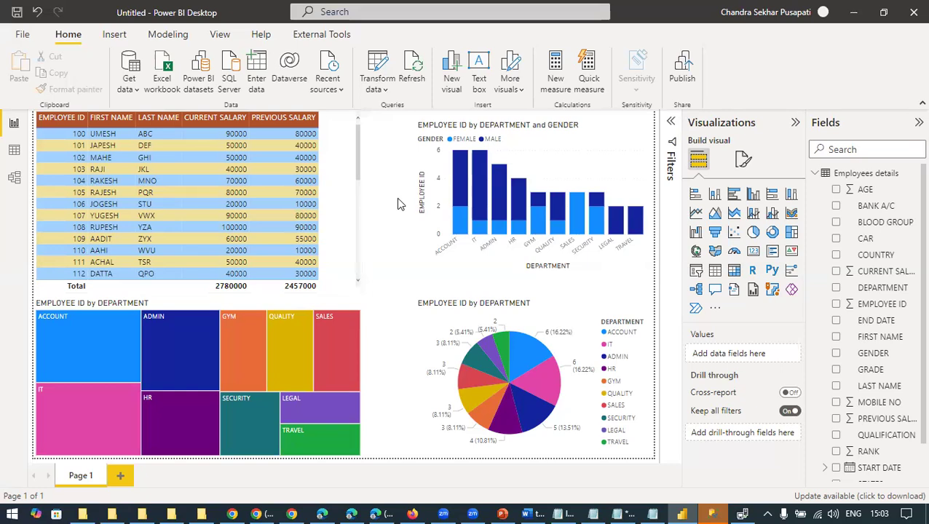
left_click(174, 35)
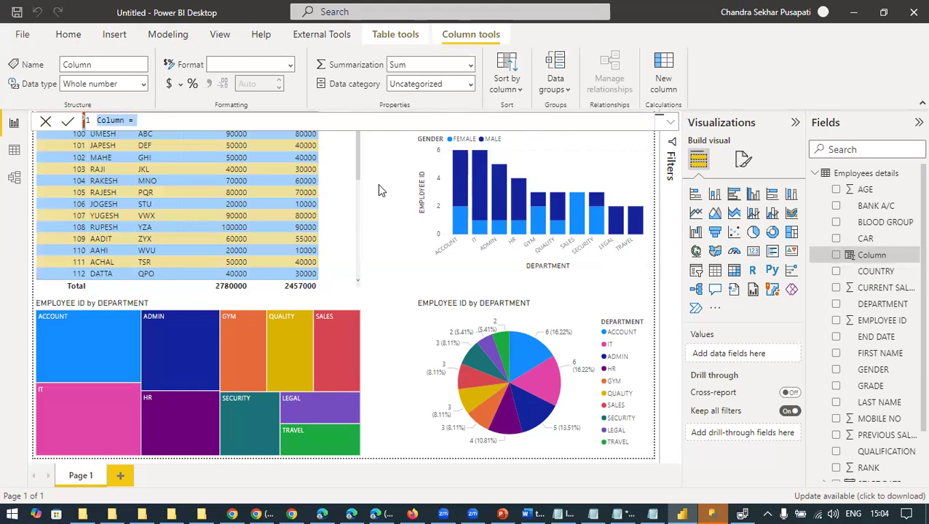
type("salhi")
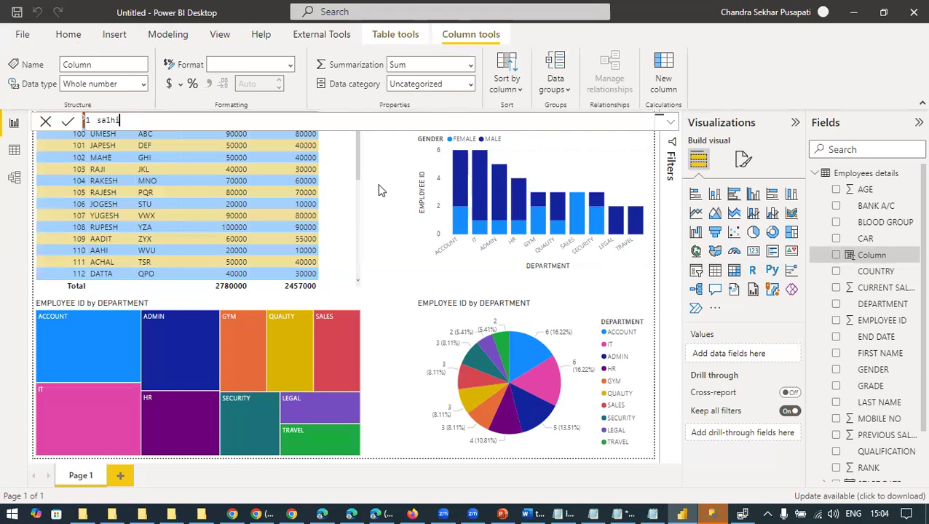
type("ke = curr")
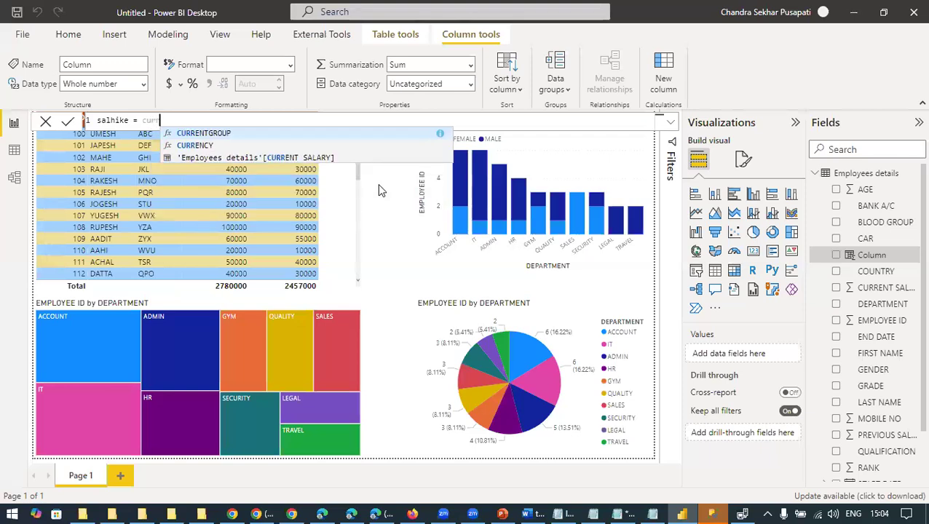
left_click(277, 158)
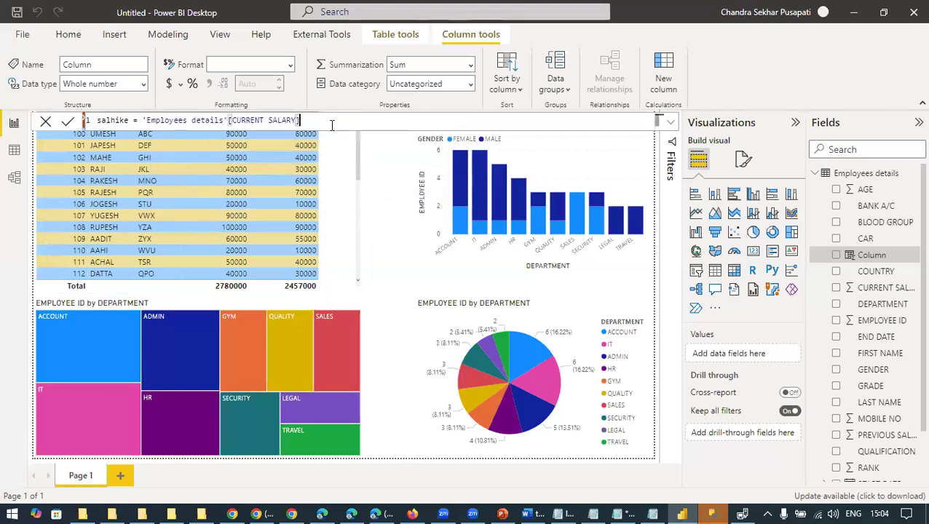
type("-prev")
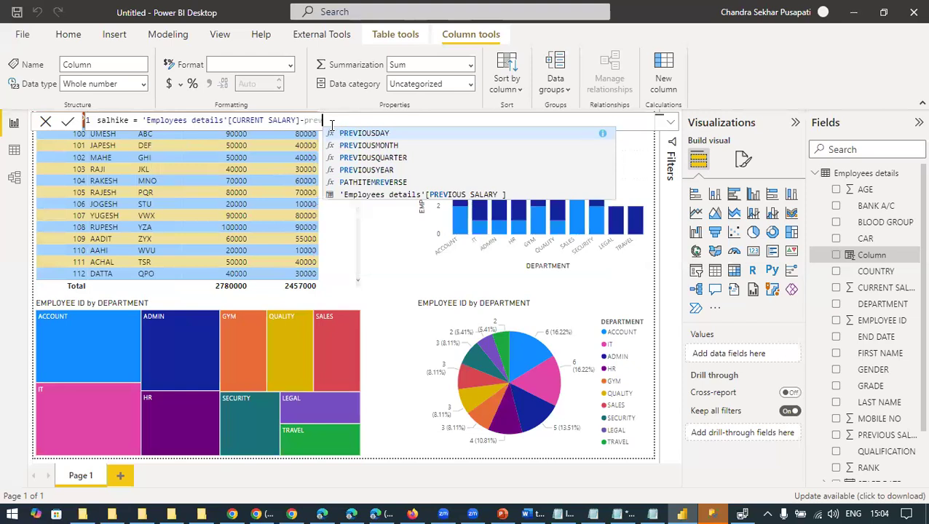
left_click(436, 195)
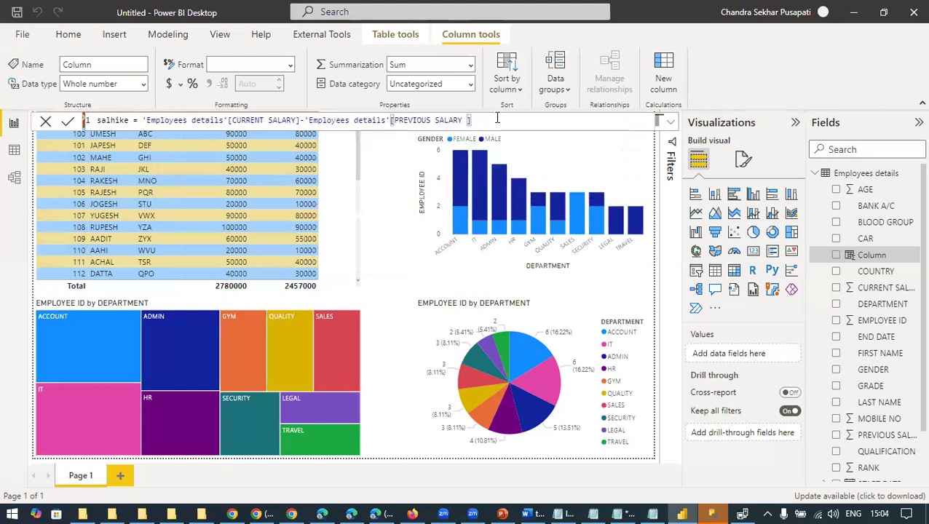
Step: Enclose the salary difference in the salhike formula in parentheses, divide it by PREVIOUS SALARY and commit the column
key("Home")
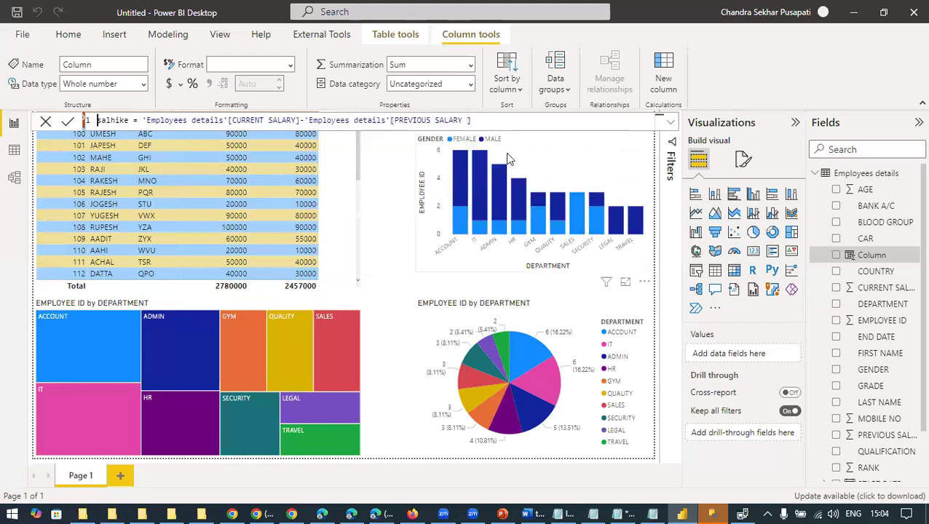
key("Right")
key("Right")
key("Right")
key("Right")
key("Right")
key("Right")
key("Right")
key("Right")
key("Right")
key("Right")
type("(")
key("End")
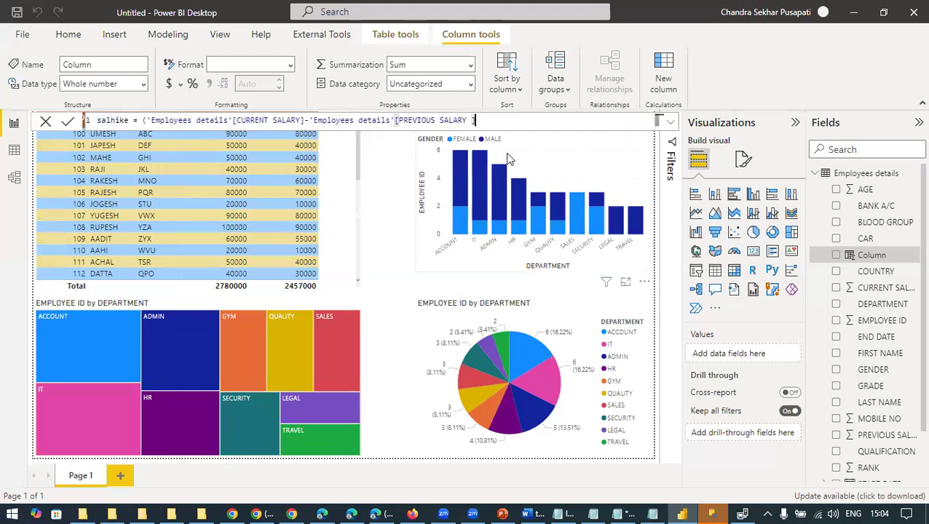
type(")/prev")
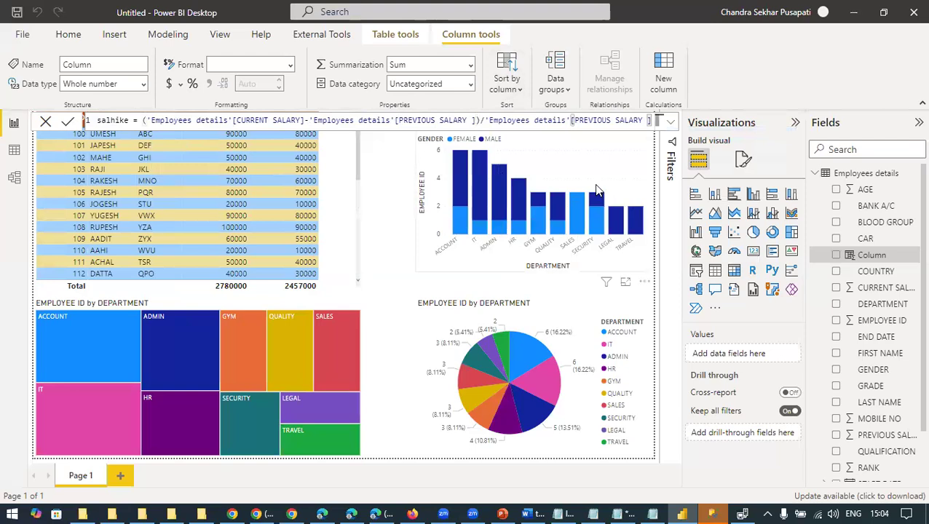
key("Return")
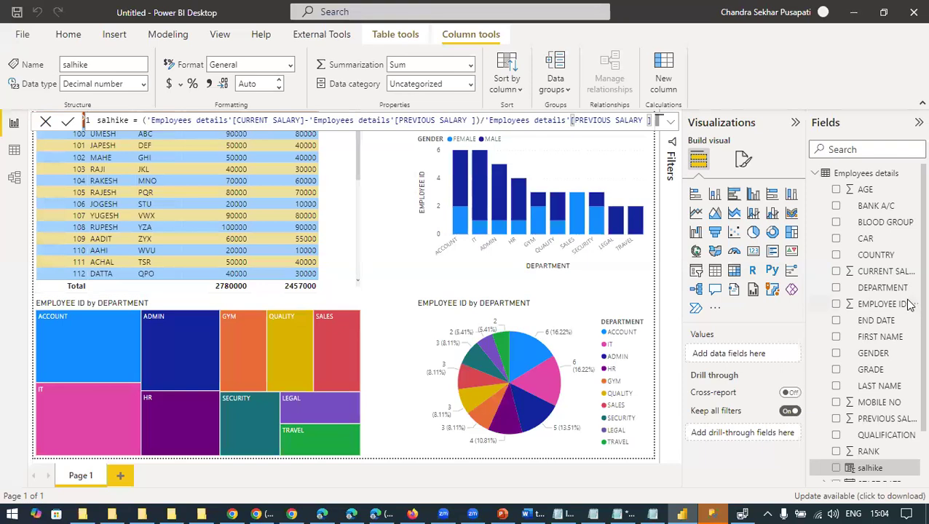
Step: Add the salhike column to the employee table visual and format it as a percentage
scroll(906, 328, "down", 2)
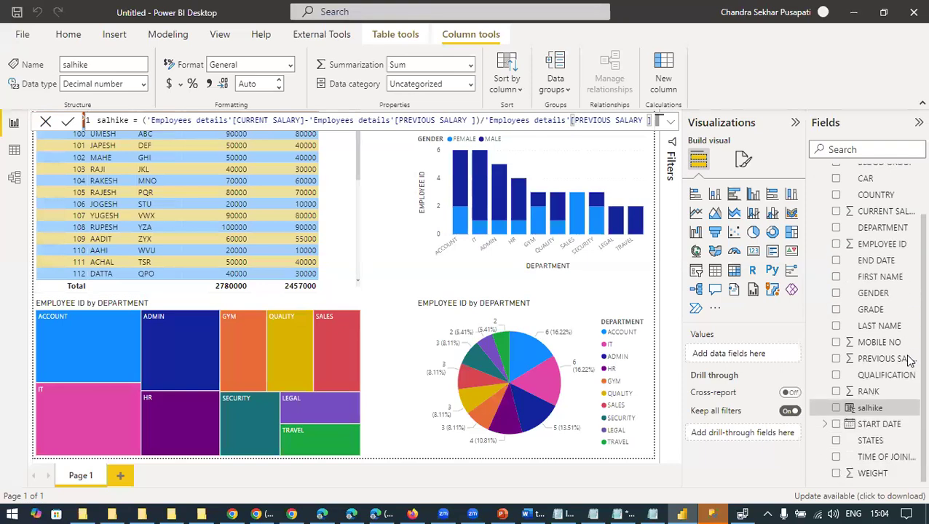
left_click(376, 204)
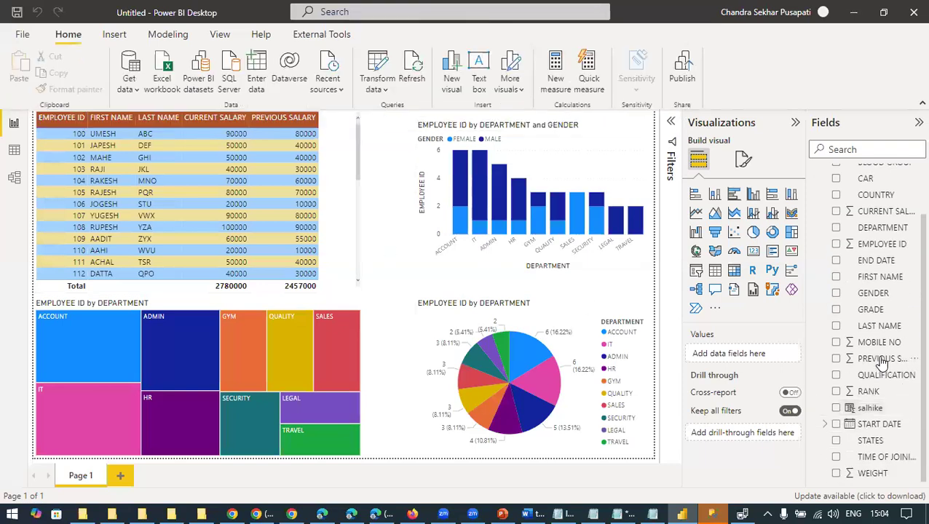
left_click(877, 410)
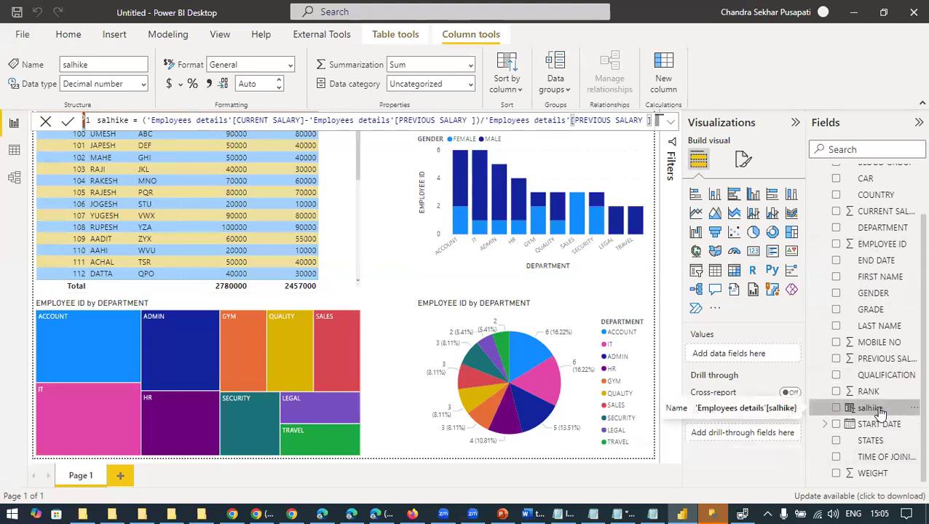
left_click(387, 169)
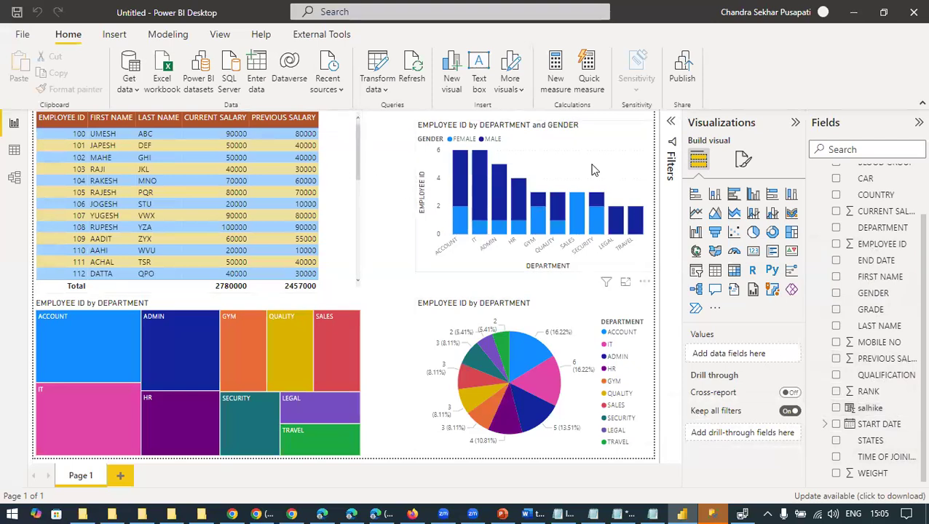
left_click(327, 169)
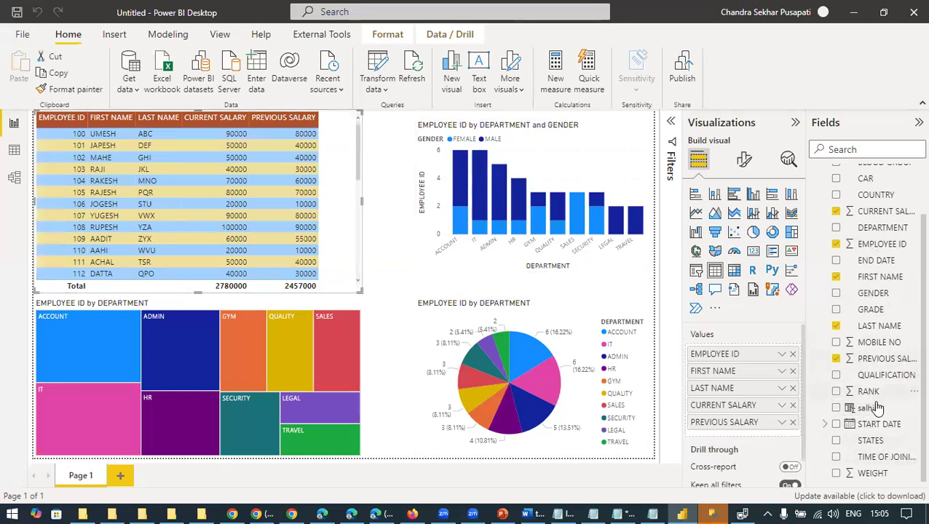
left_click(836, 408)
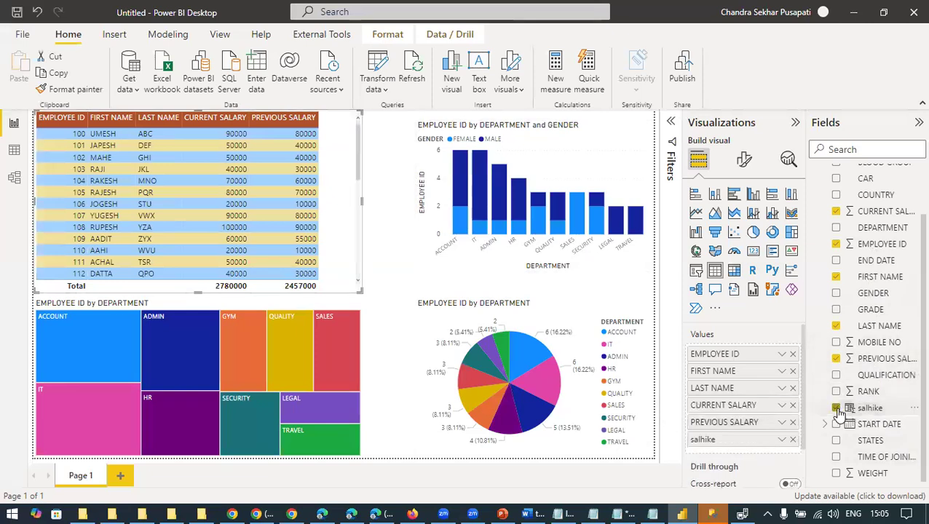
left_click(879, 410)
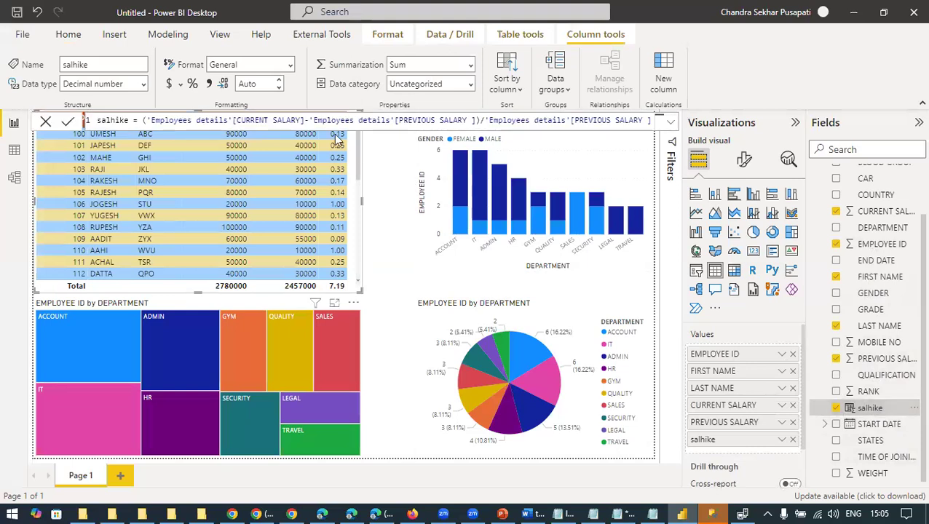
left_click(196, 85)
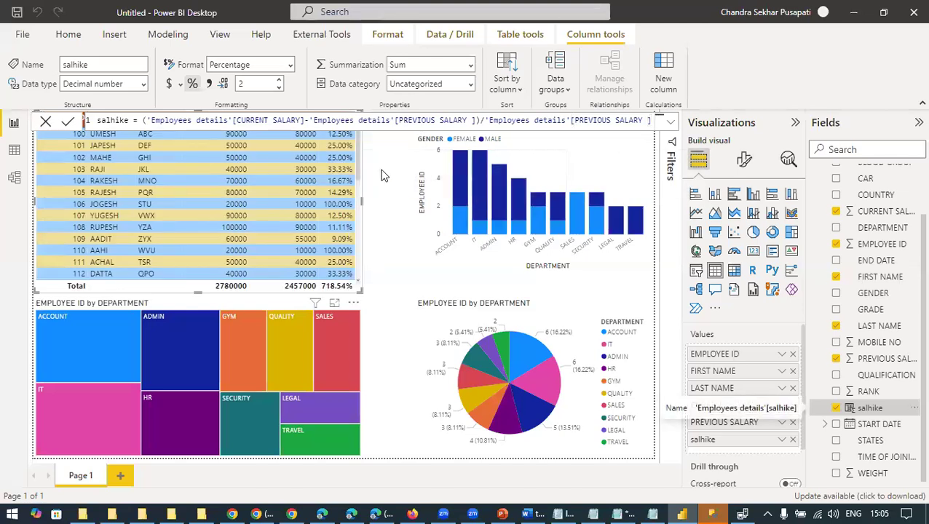
Step: Widen the employee table visual slightly to make room for the salhike column and look through its rows
left_click(377, 188)
scroll(358, 198, "down", 5)
left_click_drag(358, 198, 383, 209)
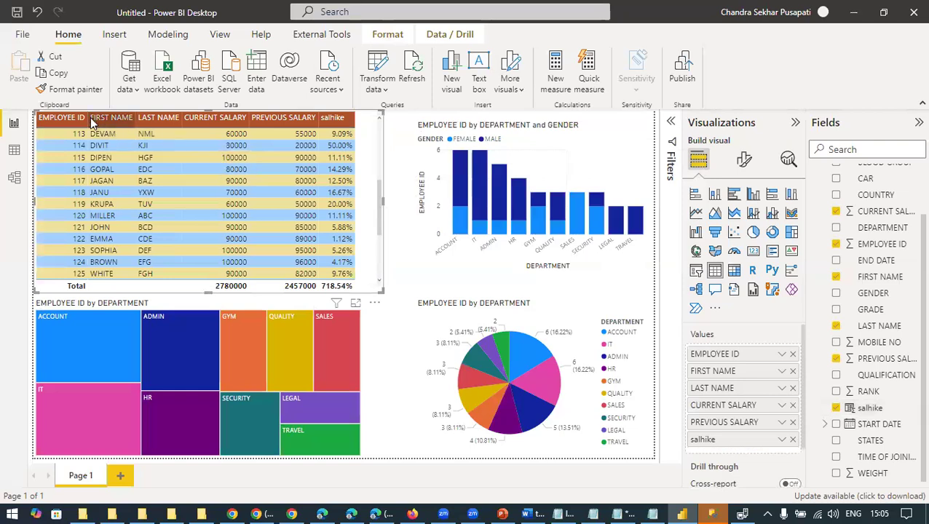
scroll(138, 170, "up", 5)
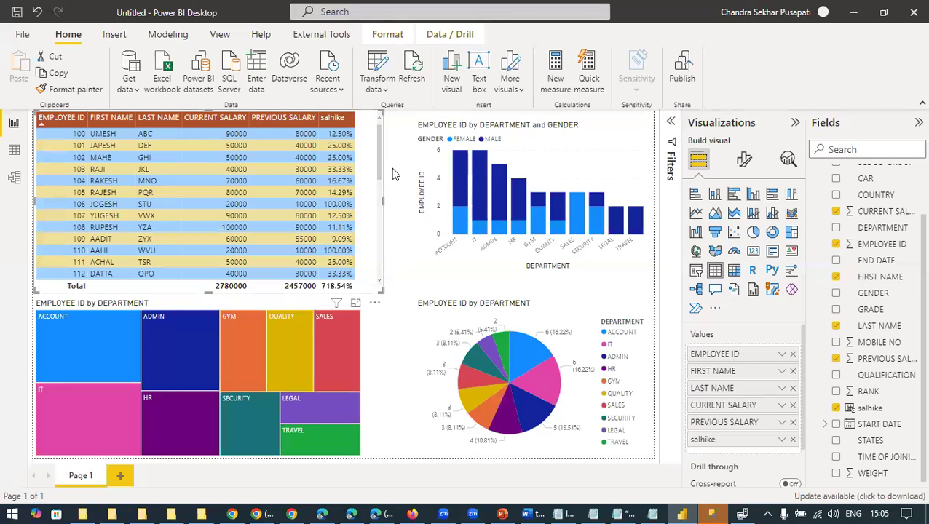
Step: Review the salhike column's formula, highlighting its salary difference part, and switch to PowerPoint
left_click(882, 412)
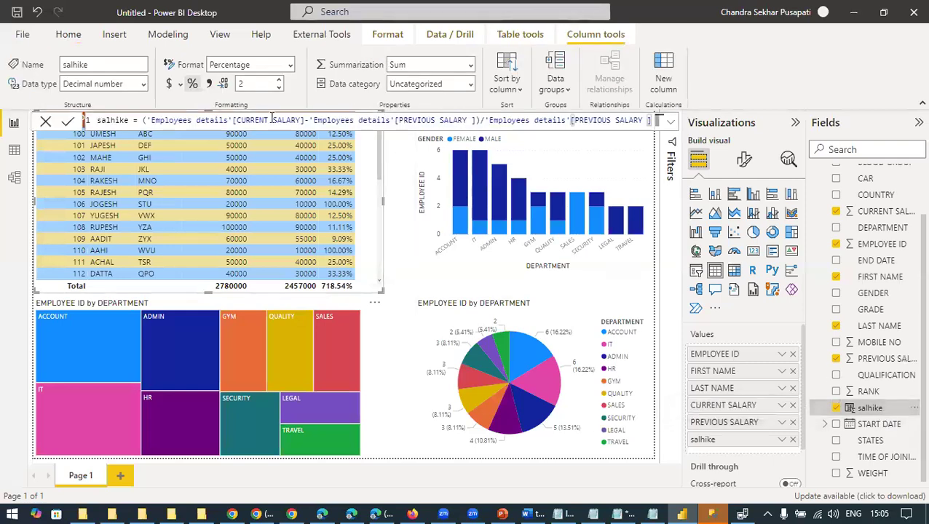
left_click_drag(160, 118, 442, 118)
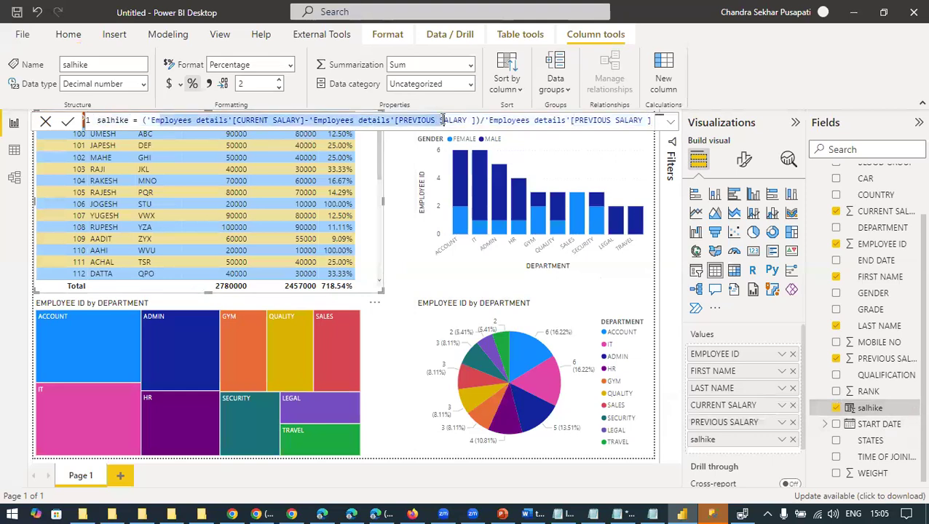
left_click(393, 160)
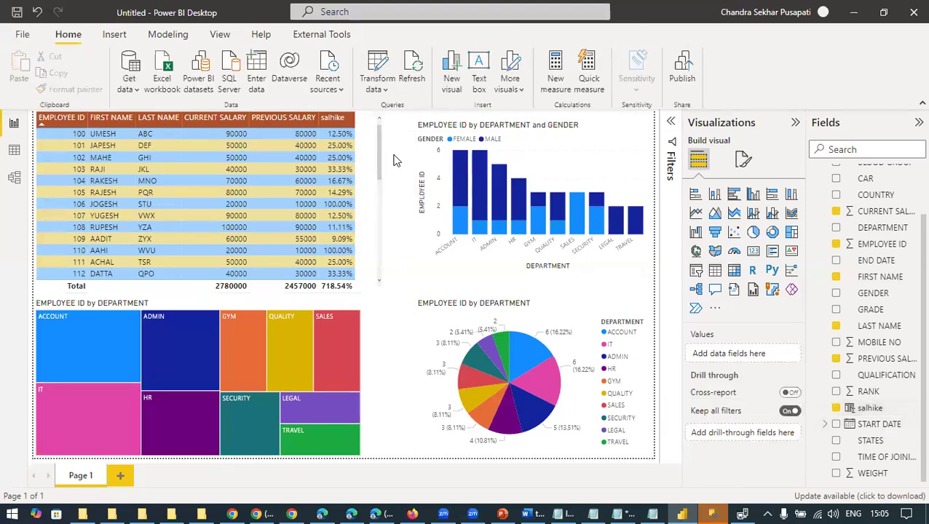
left_click(883, 411)
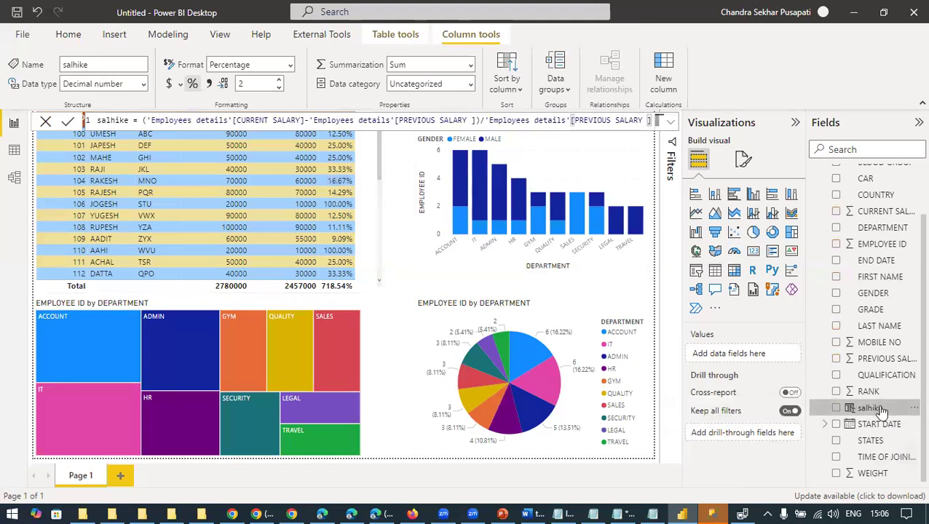
left_click(399, 155)
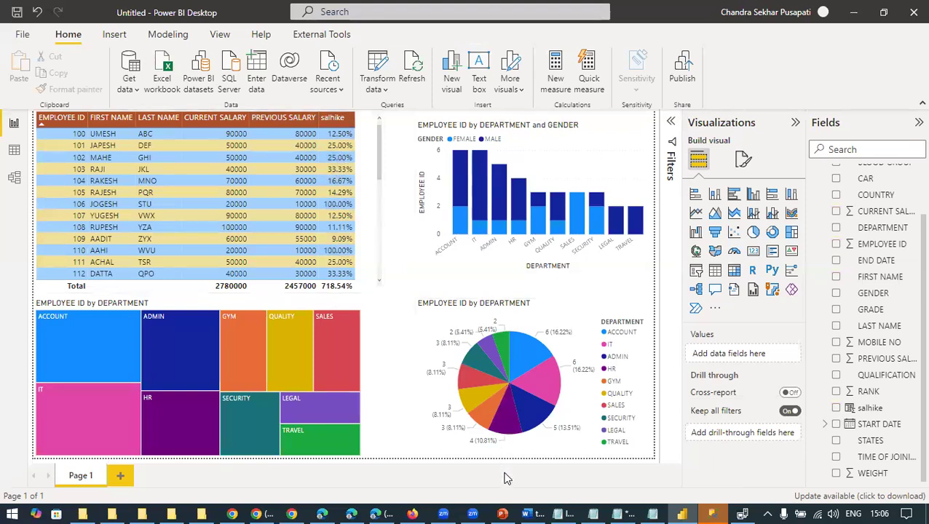
left_click(500, 510)
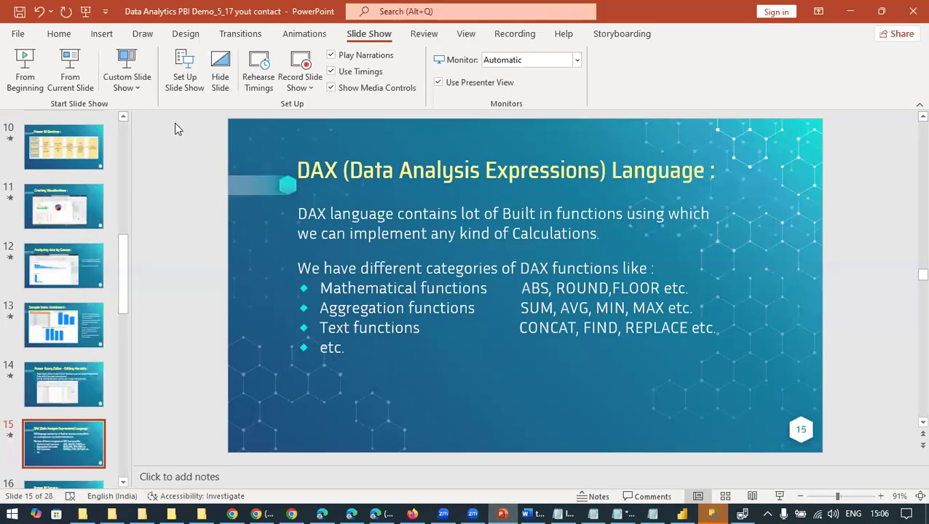